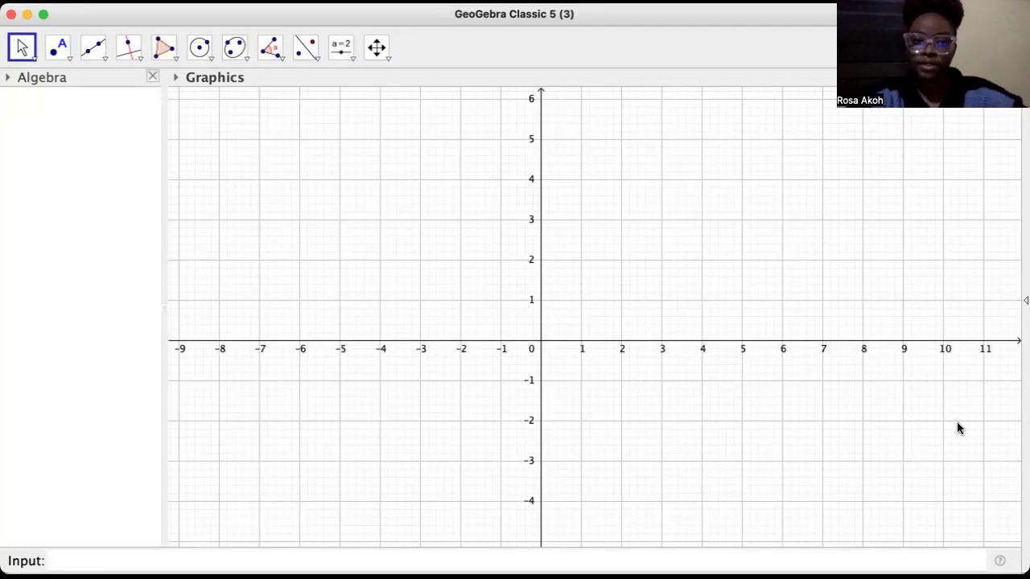
Set the labeling option so that only new points receive labels.
left_click(245, 0)
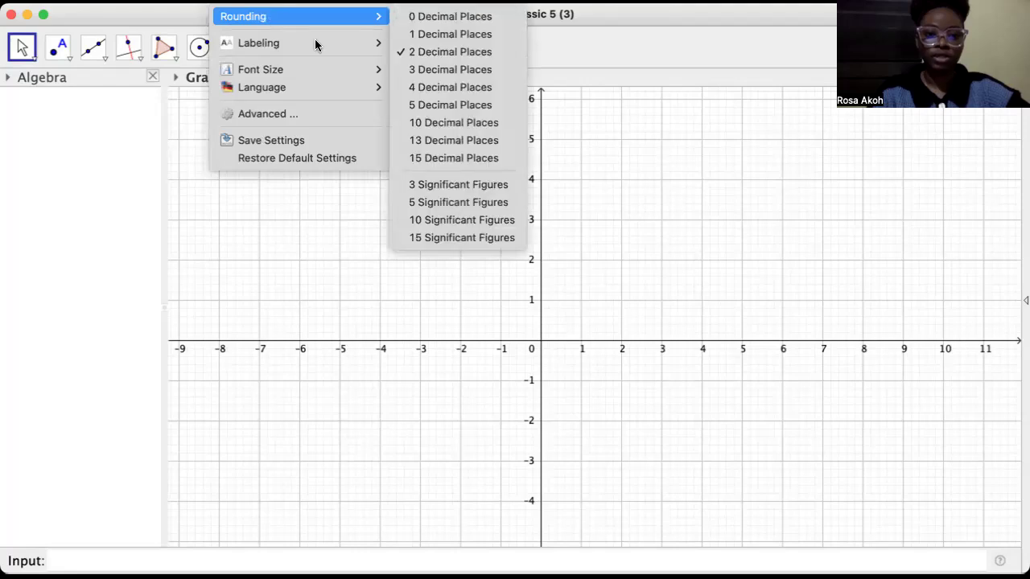
mouse_move(327, 43)
left_click(433, 97)
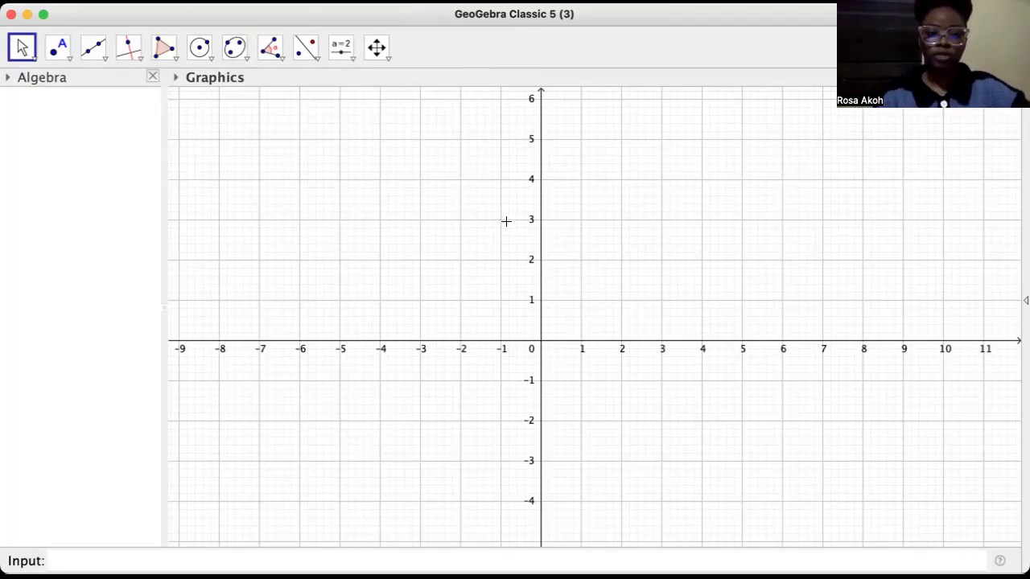
Plot five points at (2, 3), (5, 4), (3.2, 1), about (6.02, 1.46) and about (5.2, 2.62).
left_click(65, 48)
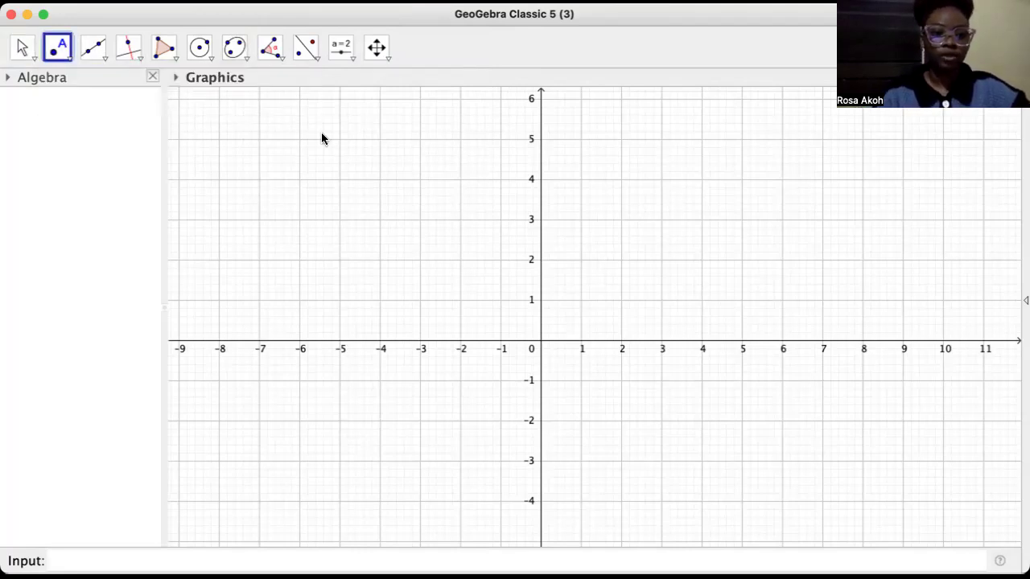
left_click(622, 221)
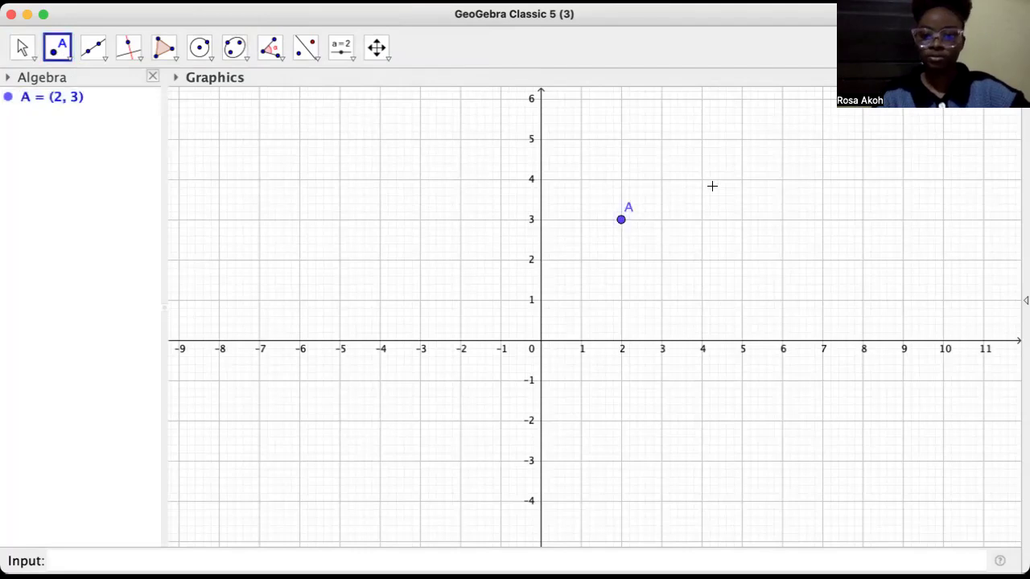
left_click(741, 179)
left_click(669, 300)
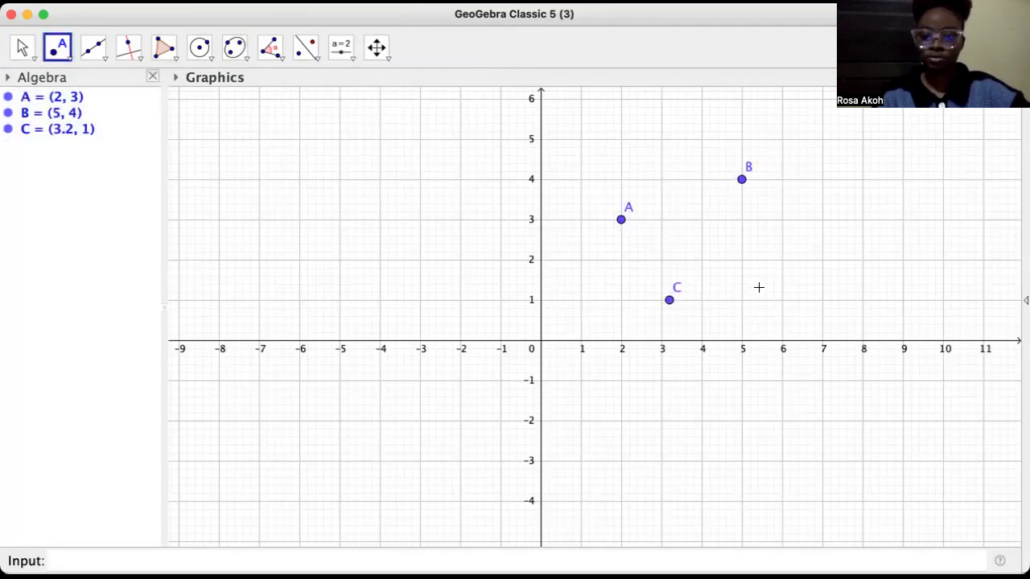
left_click(783, 282)
left_click(750, 235)
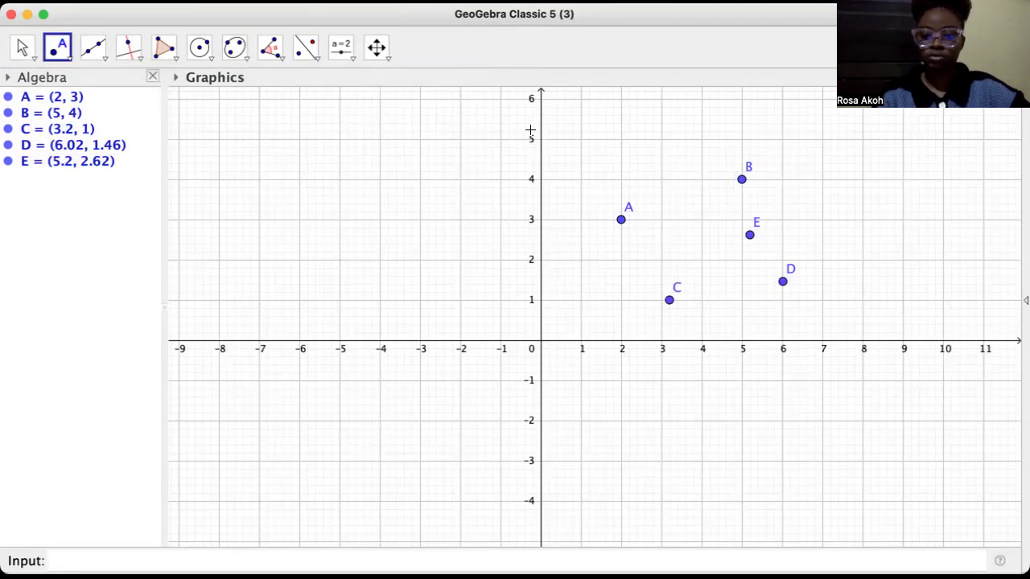
Draw a closed polygon through the points in the order A, B, E, D, C and back to A.
left_click(176, 59)
left_click(205, 80)
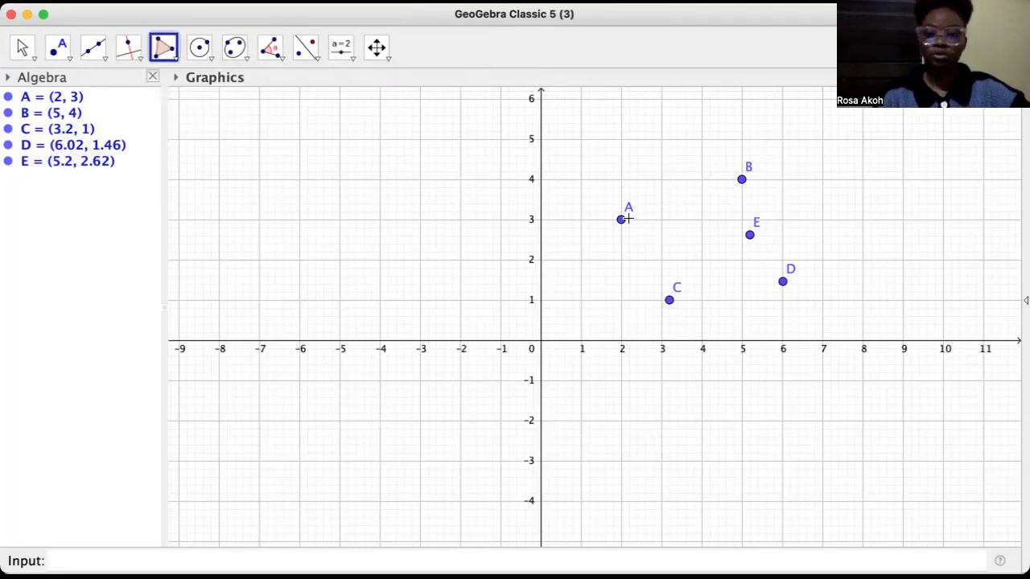
left_click(621, 220)
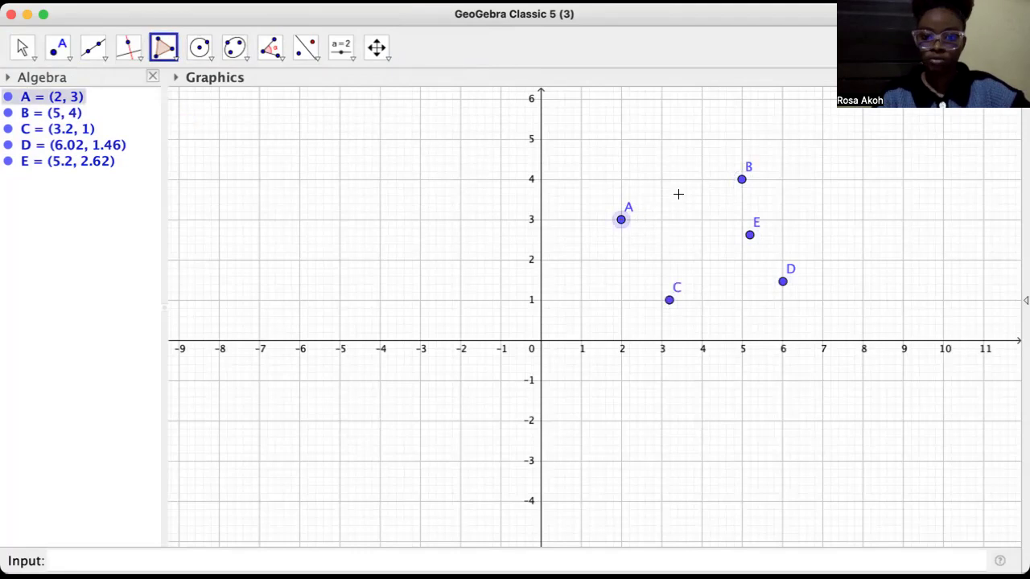
left_click(742, 180)
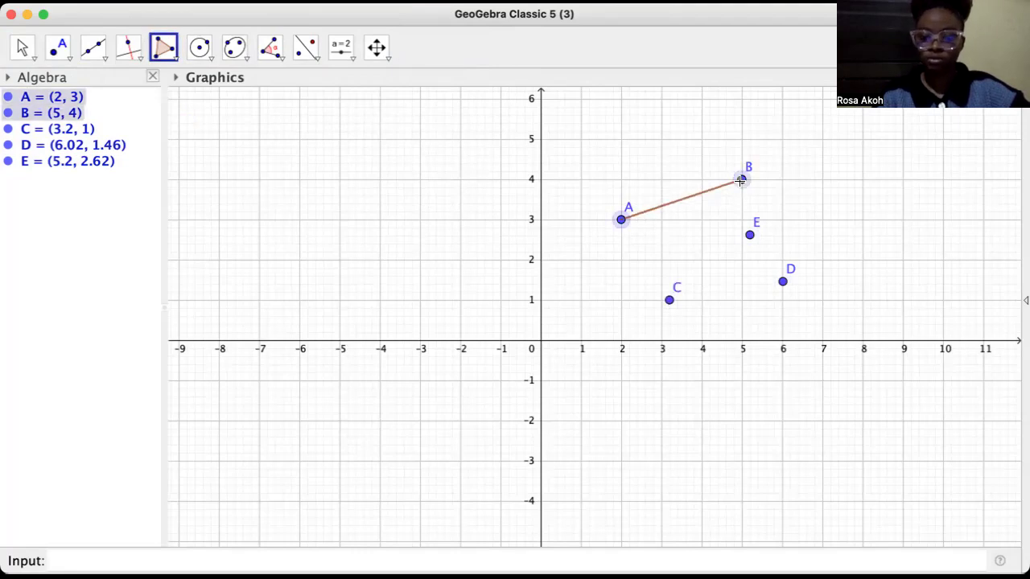
left_click(749, 234)
left_click(783, 283)
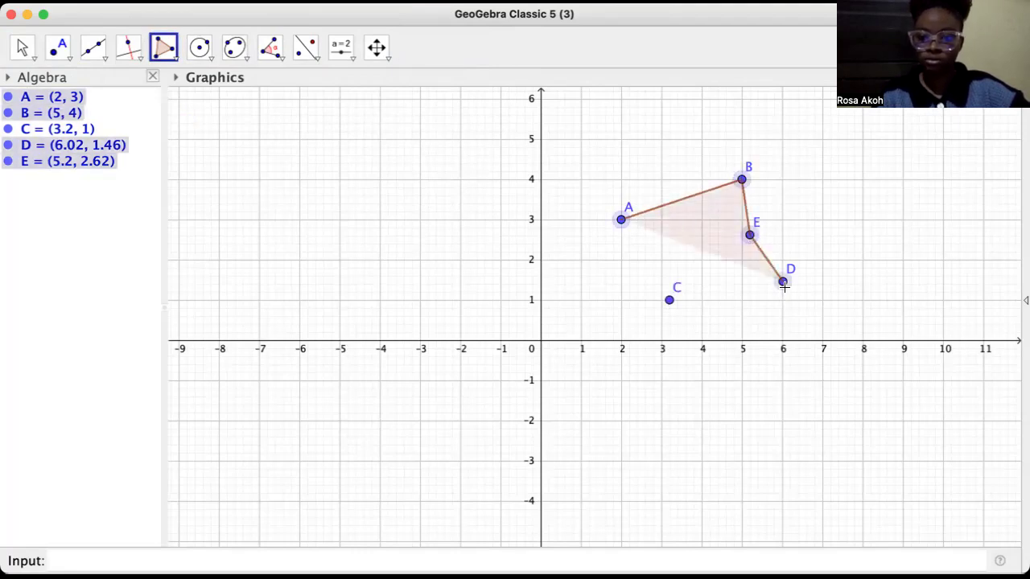
left_click(669, 300)
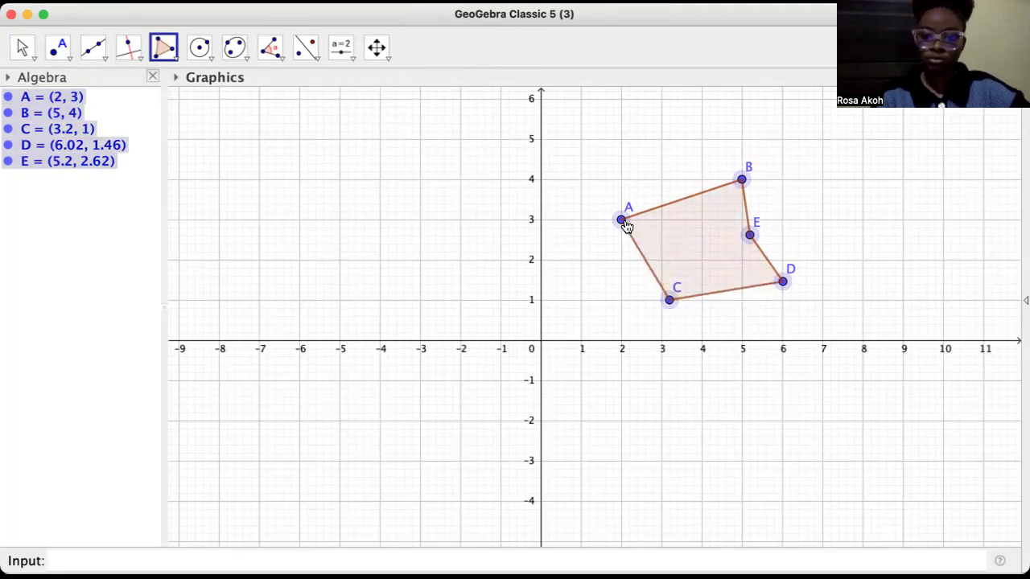
left_click(622, 219)
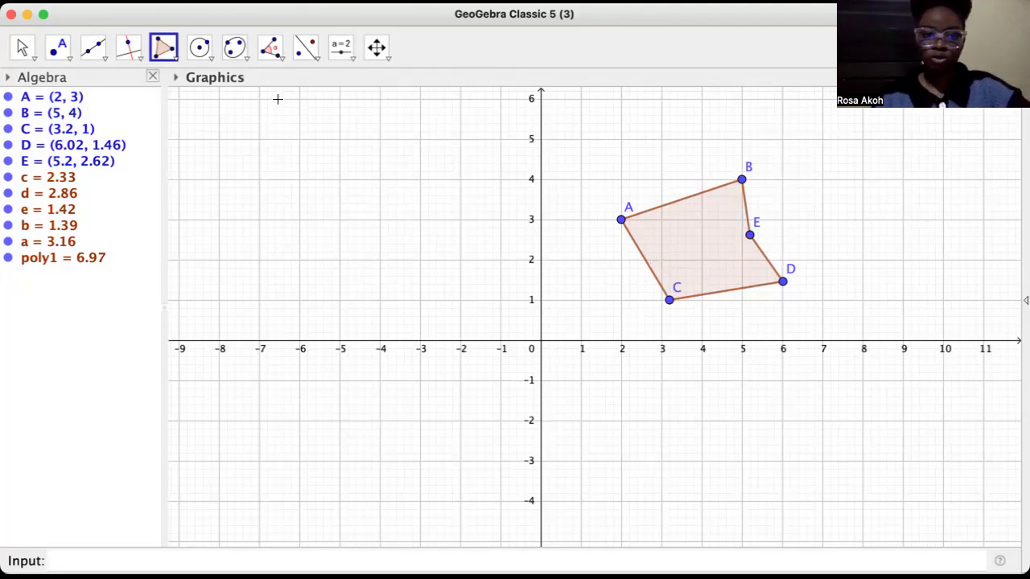
Place a new point at the origin (0, 0).
left_click(71, 61)
left_click(77, 82)
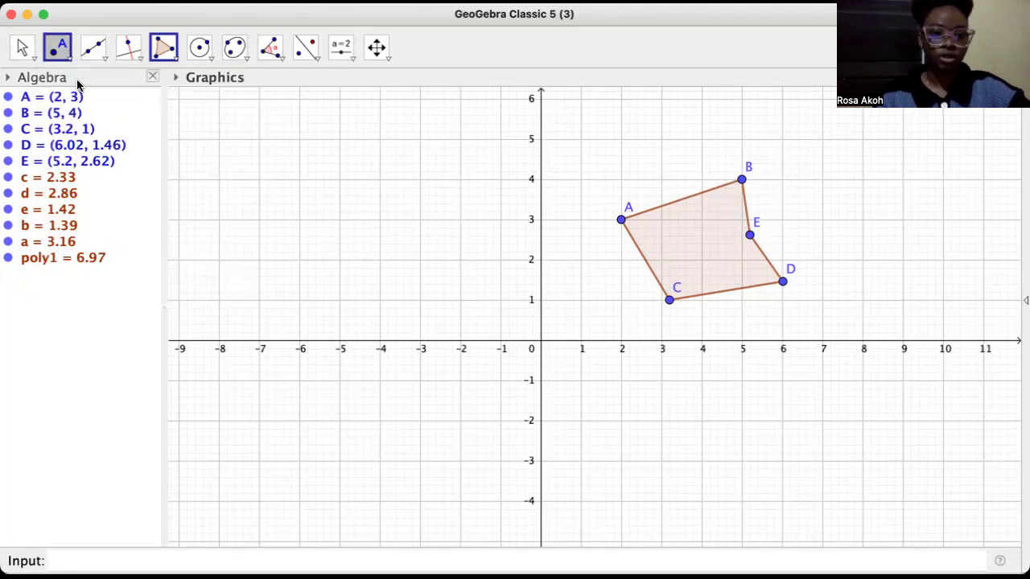
left_click(540, 340)
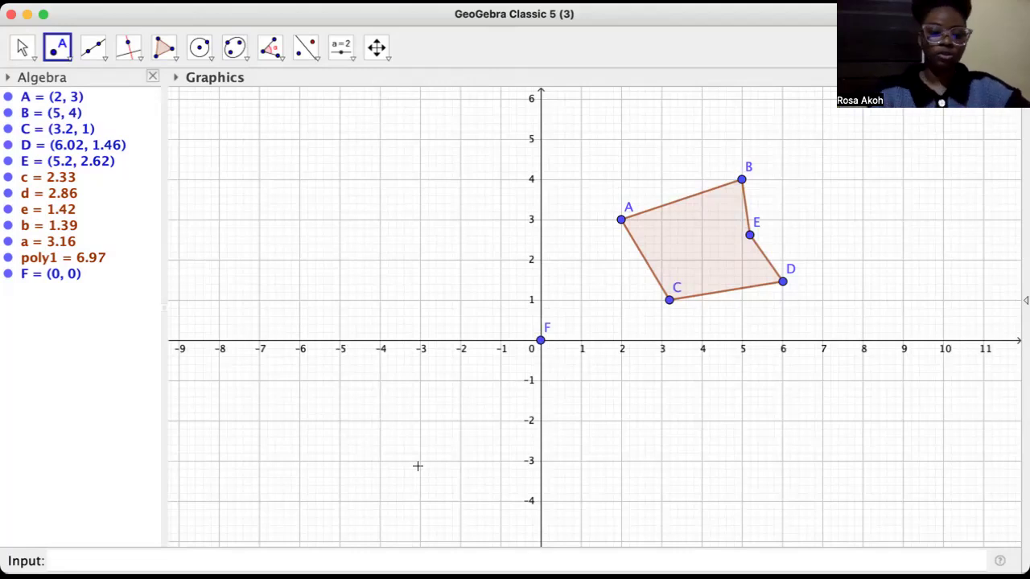
Create a circle centred at F that passes through A with the command Circle(F, A).
left_click(515, 561)
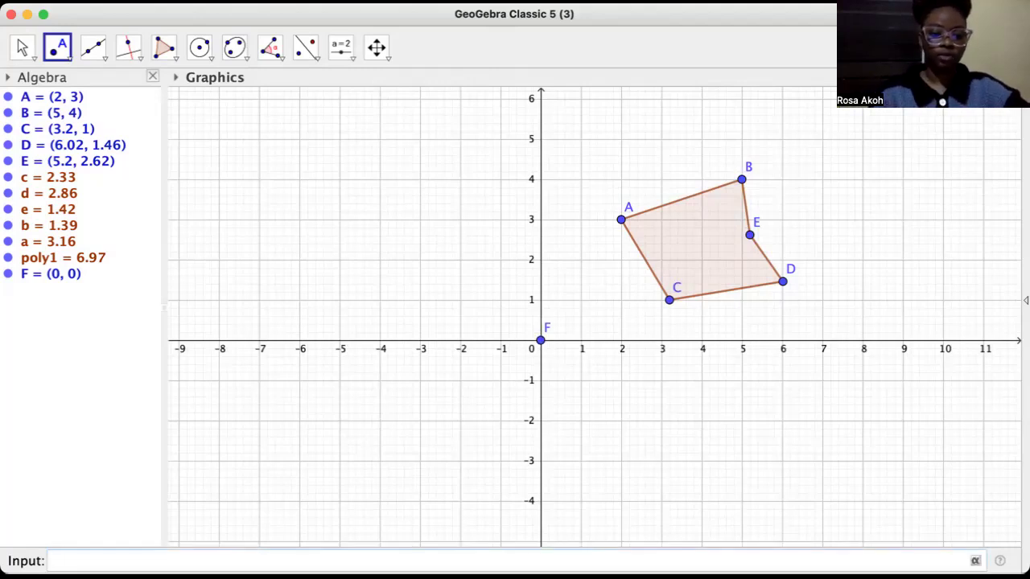
type("CIRCL")
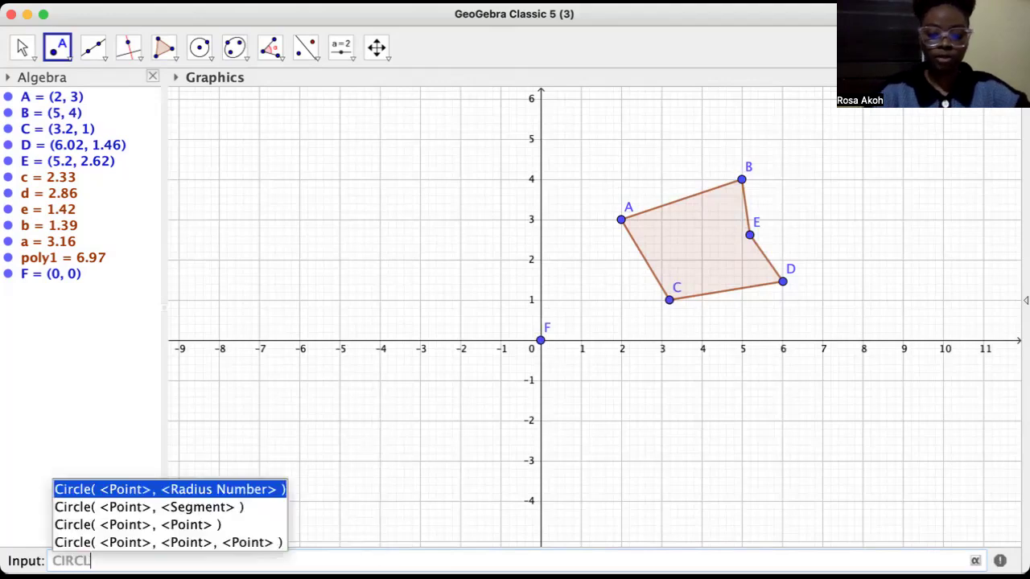
type("E")
left_click(109, 527)
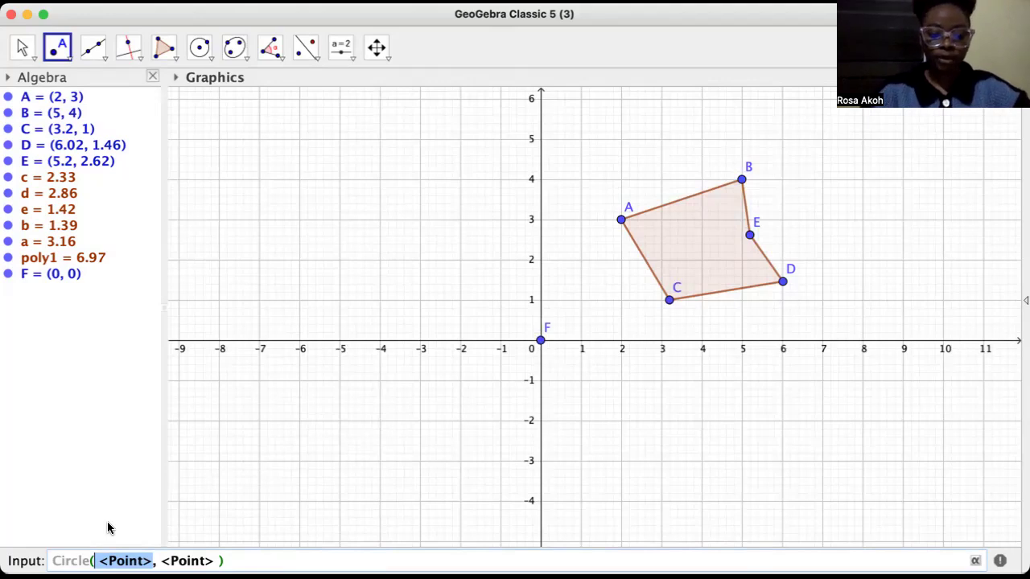
type("FA")
key("Return")
Create a circle centred at F that passes through B with the command Circle(F, B).
type("CDIRCLE")
key("BackSpace")
key("BackSpace")
key("BackSpace")
key("BackSpace")
key("BackSpace")
key("BackSpace")
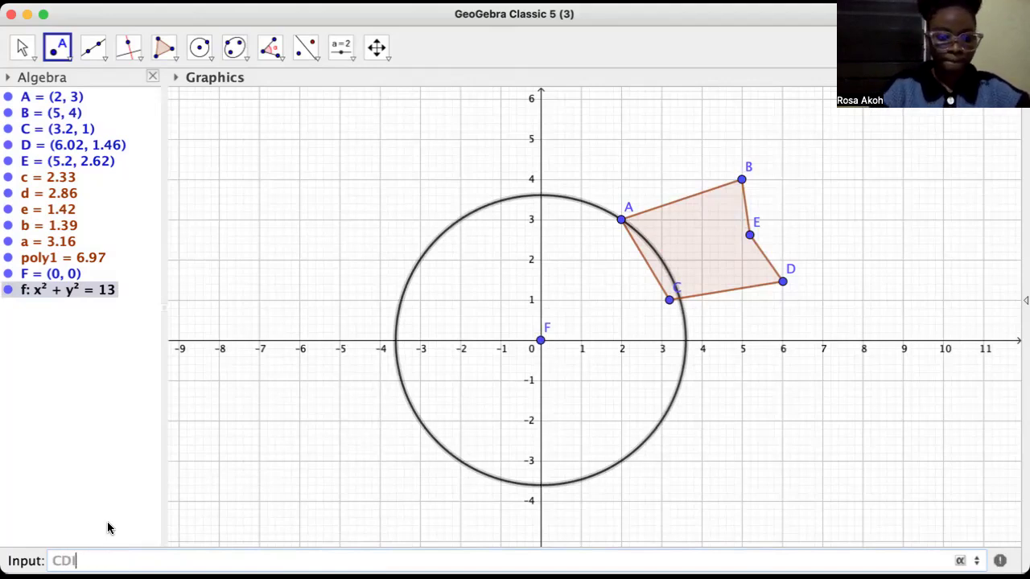
type("IR")
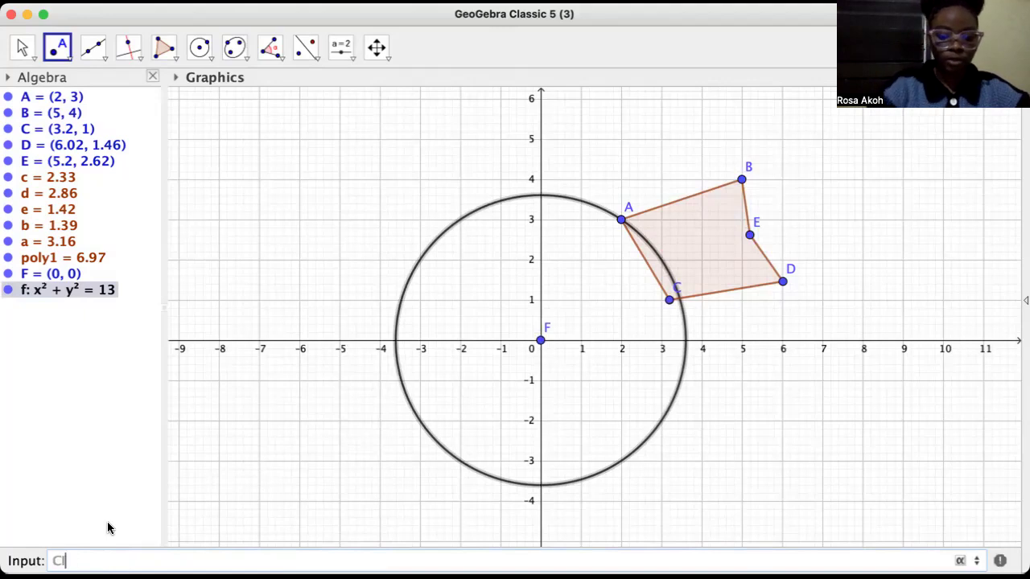
left_click(117, 491)
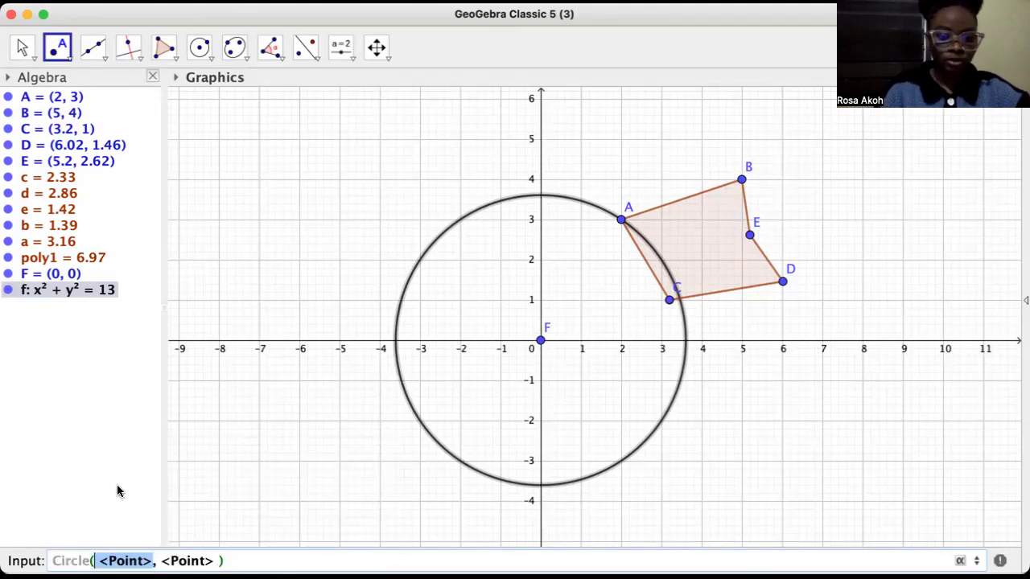
type("F")
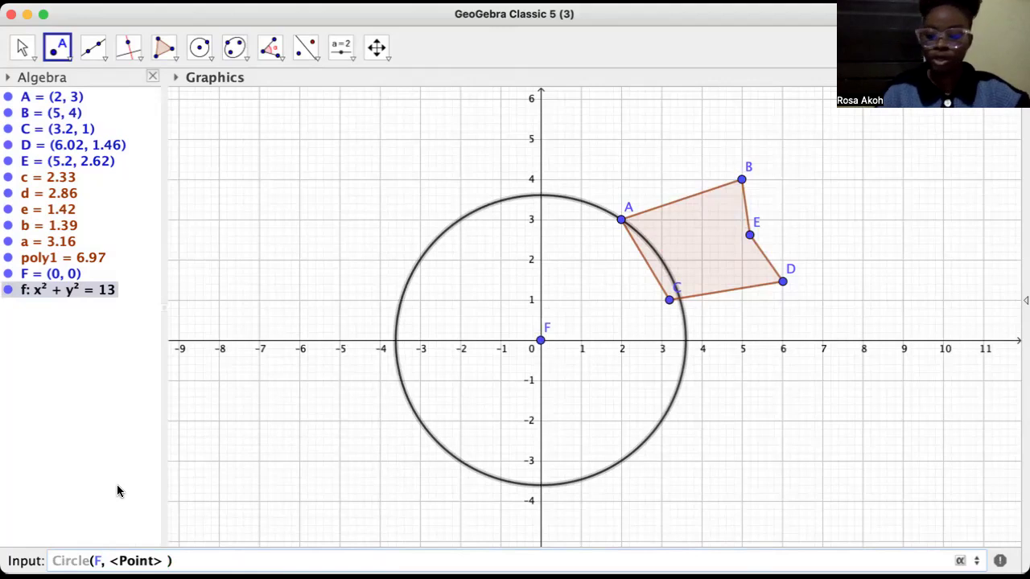
key("Tab")
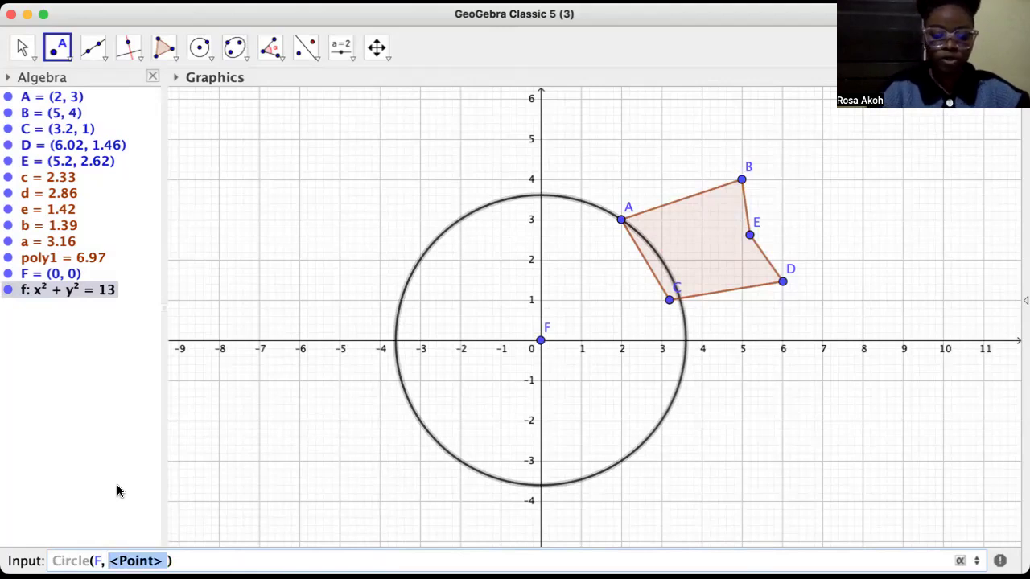
type("B")
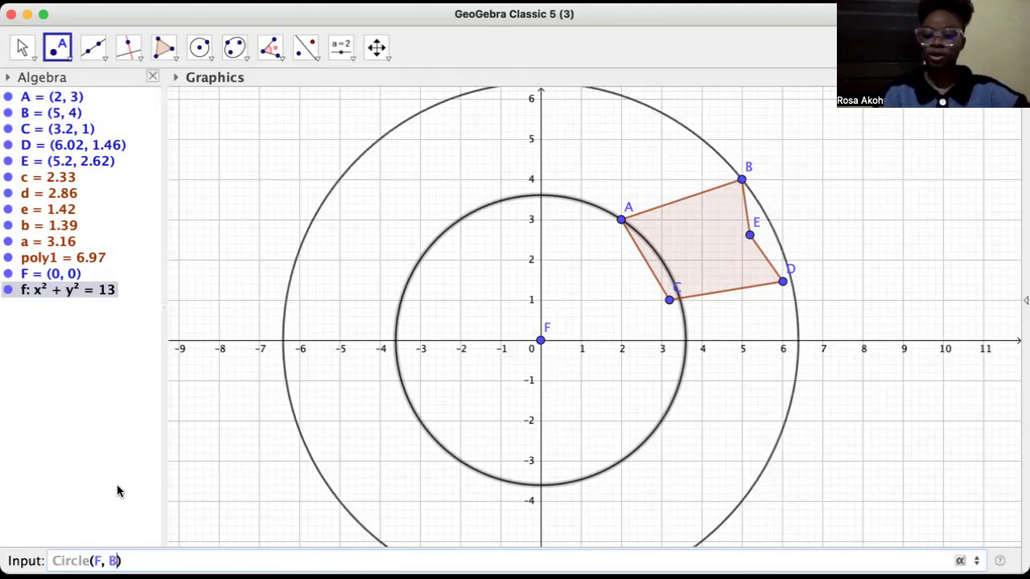
key("Return")
Create a circle centred at F that passes through C with the command Circle(F, C).
type("CI")
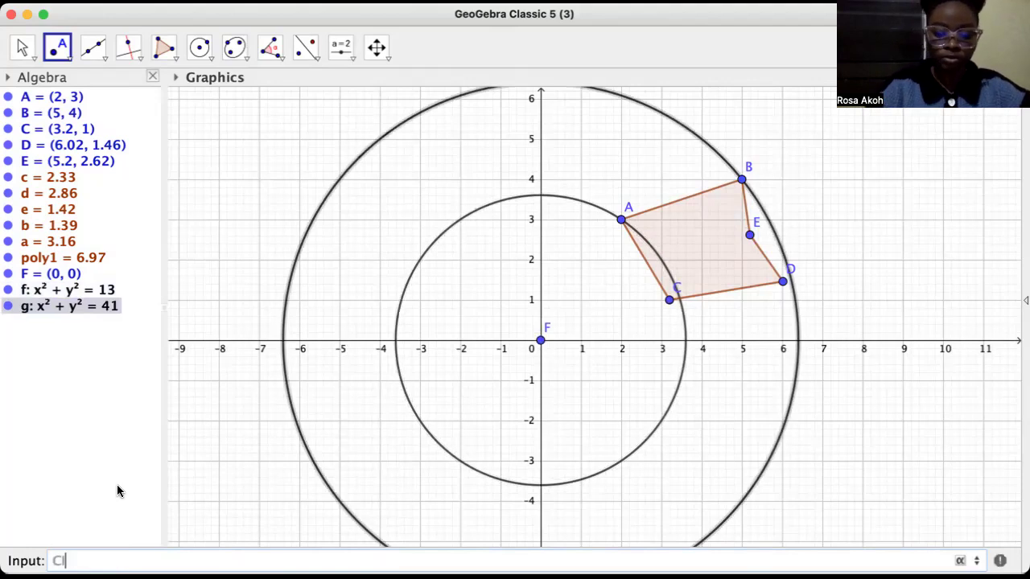
type("RCLE")
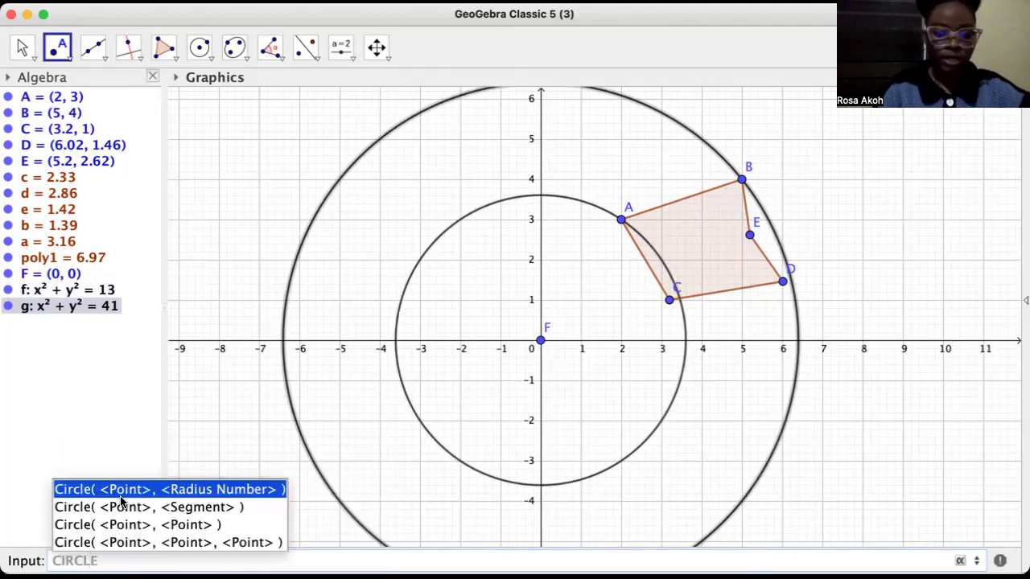
left_click(127, 525)
type("F")
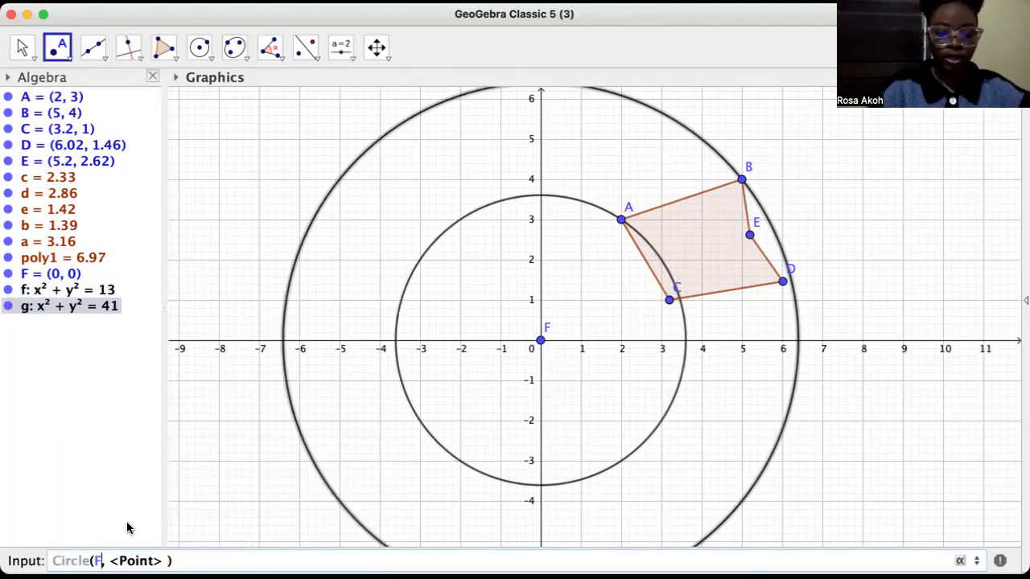
key("Tab")
type("C")
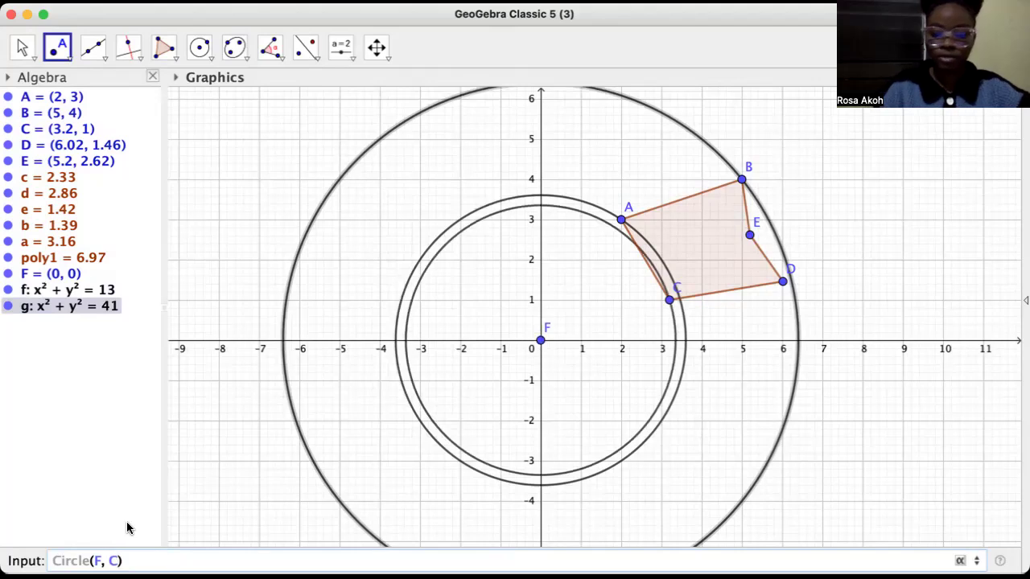
key("Return")
Enter Circle(F, C) once more to add a second circle centred at F through C.
type("CIRC")
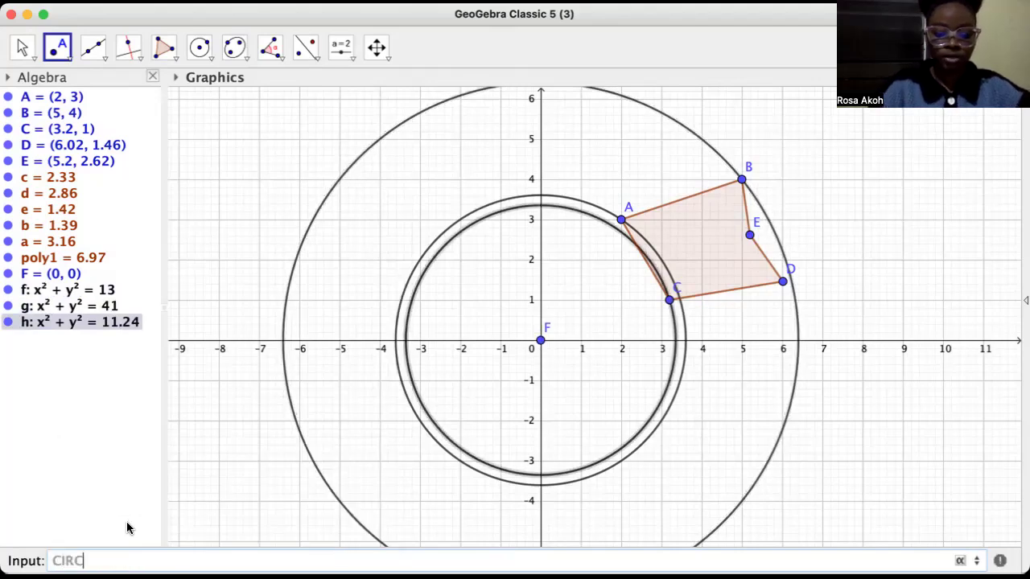
type("L")
left_click(139, 525)
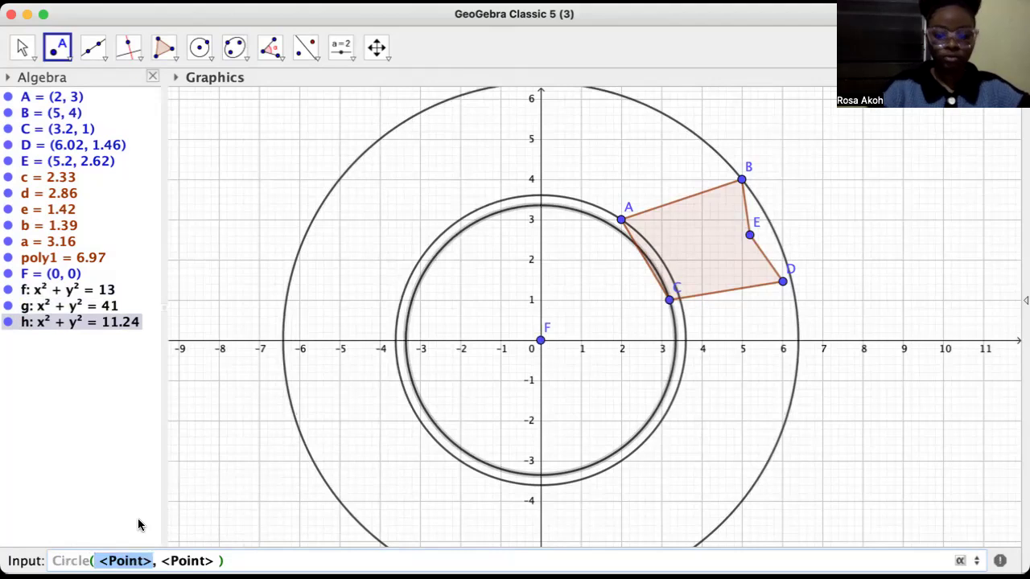
type("F")
key("Tab")
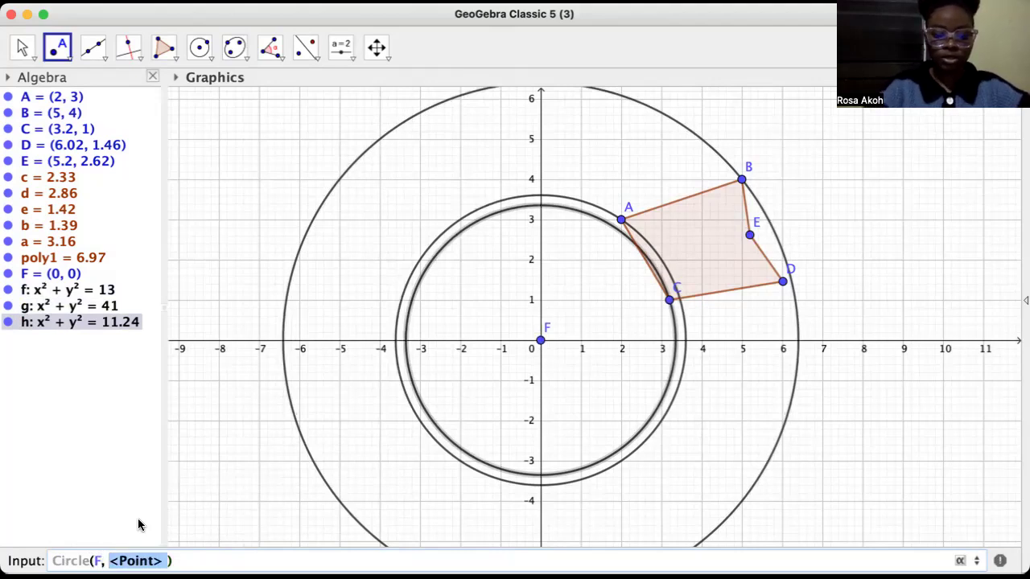
type("C")
key("Return")
Create a circle centred at F that passes through D with the command Circle(F, D).
type("C")
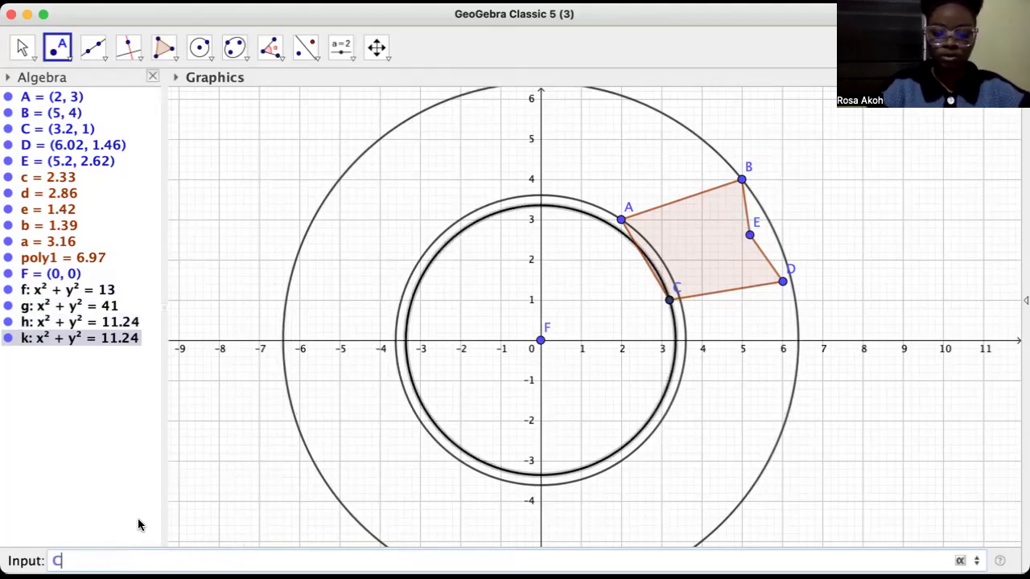
type("IRCLE")
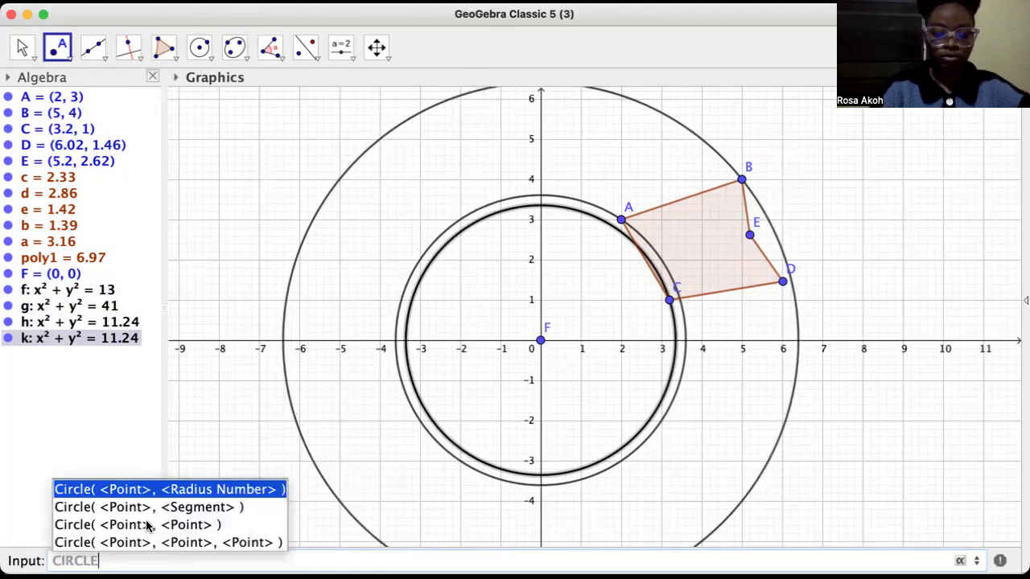
left_click(147, 525)
type("F")
key("Tab")
type("D")
key("Return")
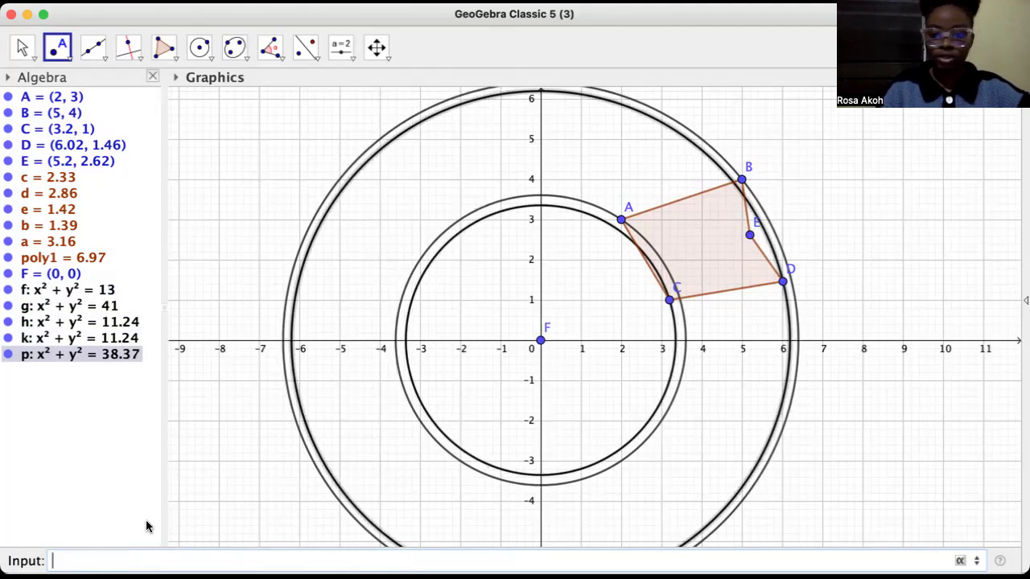
Create a circle centred at F that passes through E with the command Circle(F, E).
type("CIRC")
left_click(147, 491)
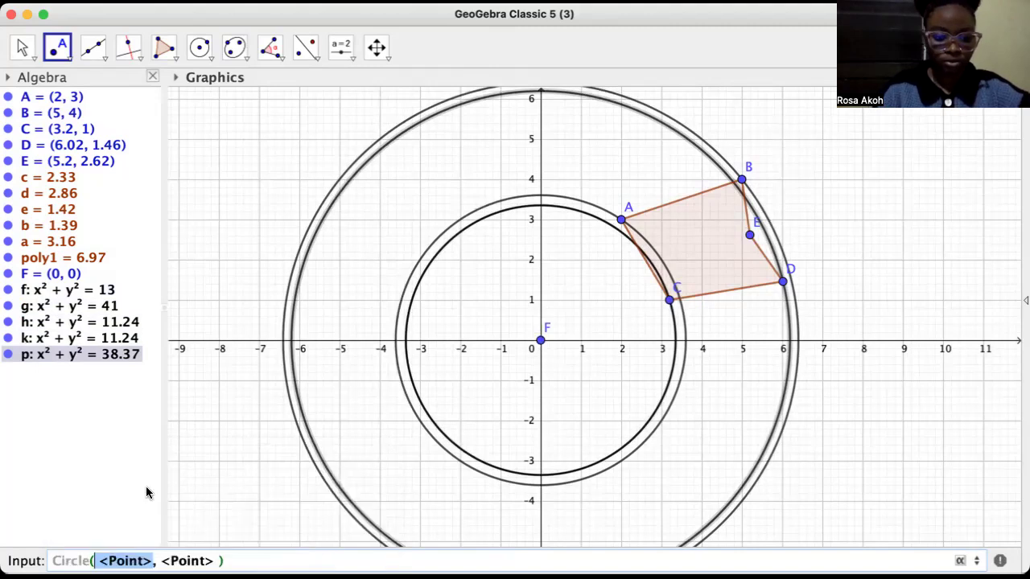
type("F")
key("Tab")
type("E")
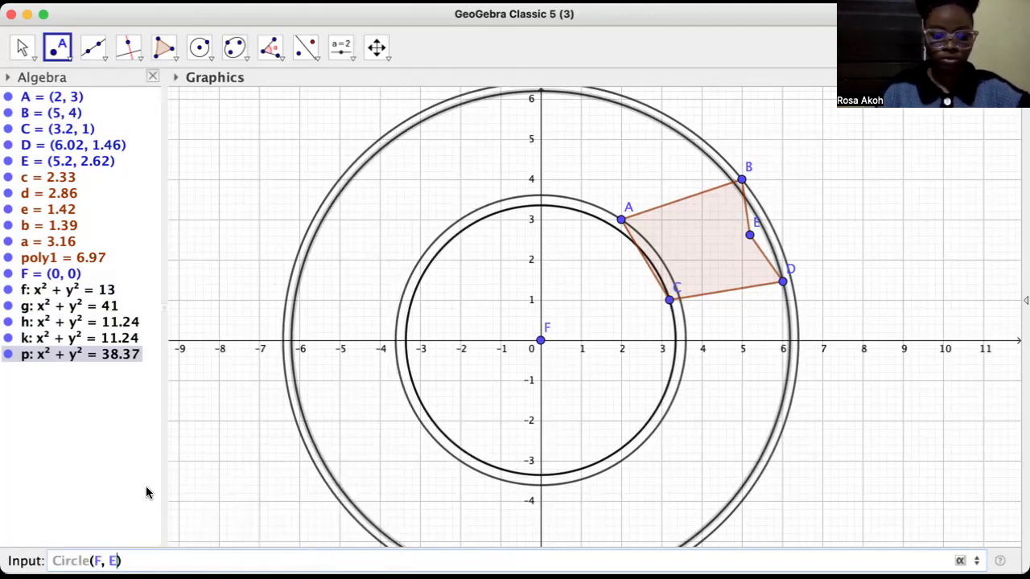
key("Return")
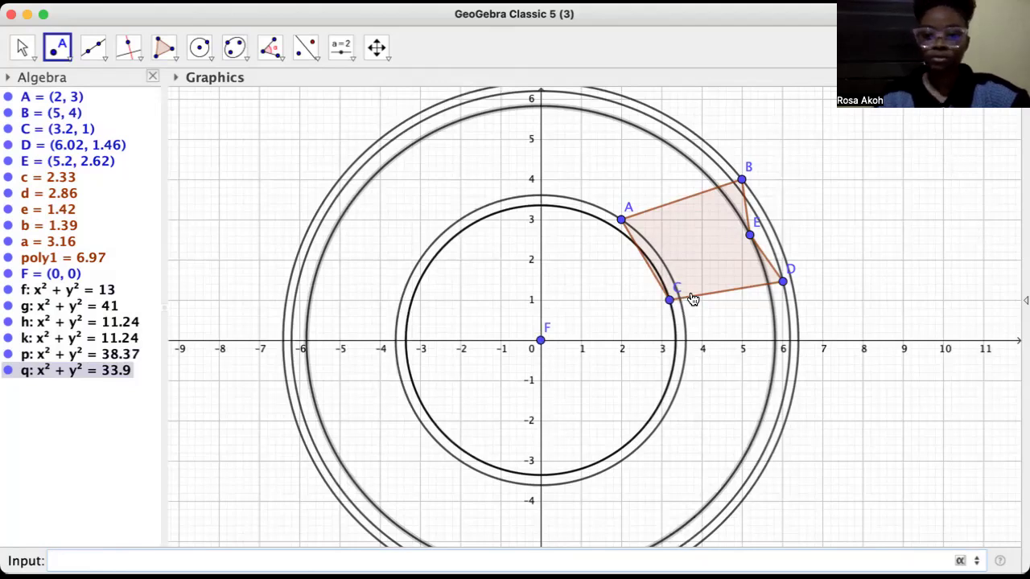
Recolour the pentagon poly1 light purple 153, 102, 255 and raise its fill opacity to about 35.
left_click(715, 274)
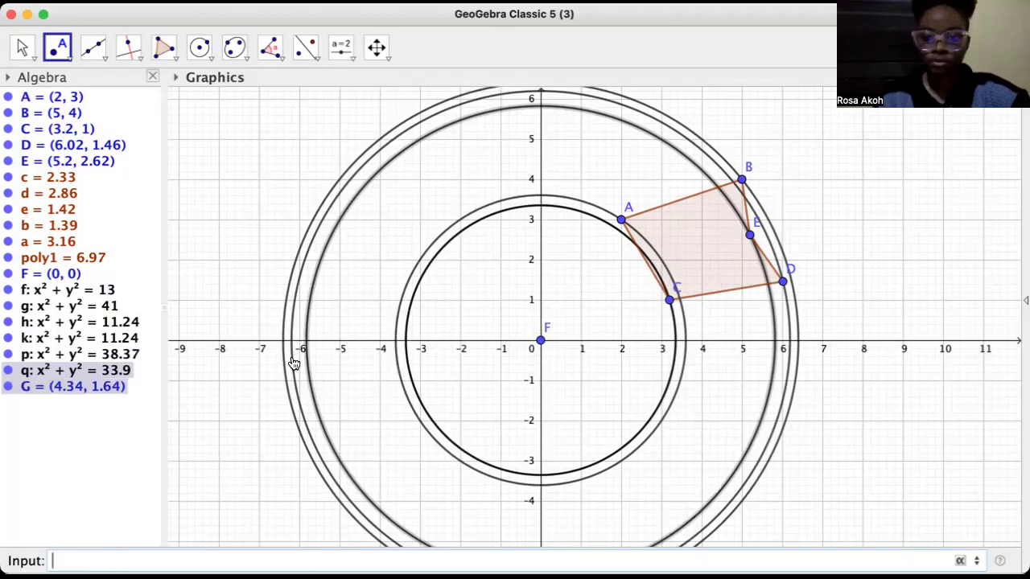
right_click(59, 259)
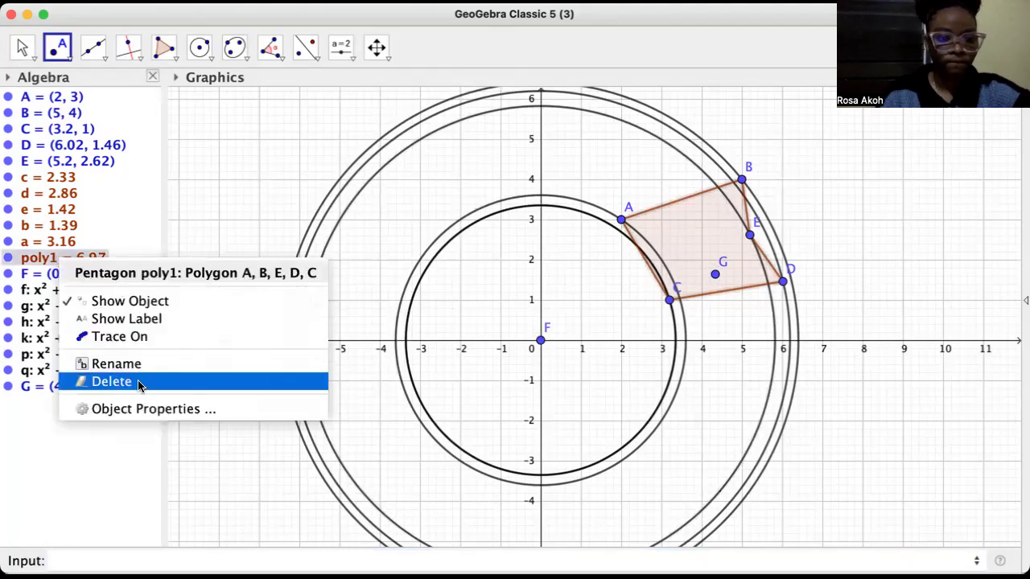
left_click(143, 416)
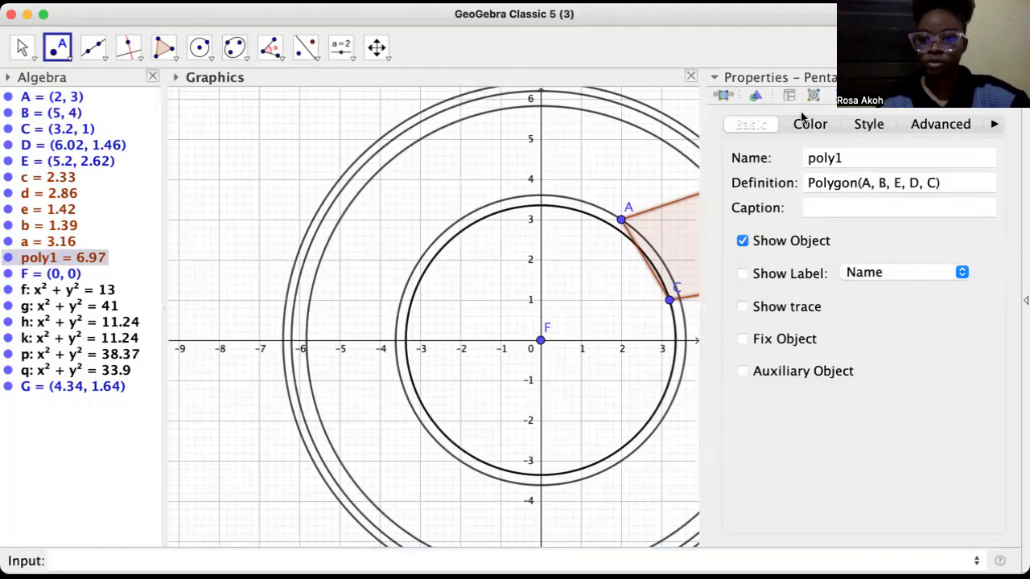
left_click(802, 123)
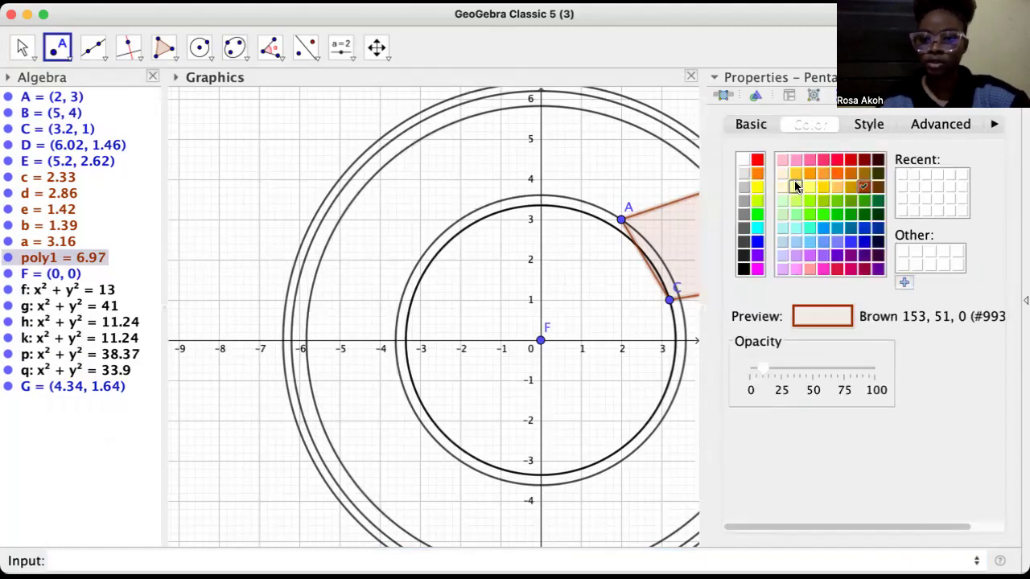
left_click(822, 255)
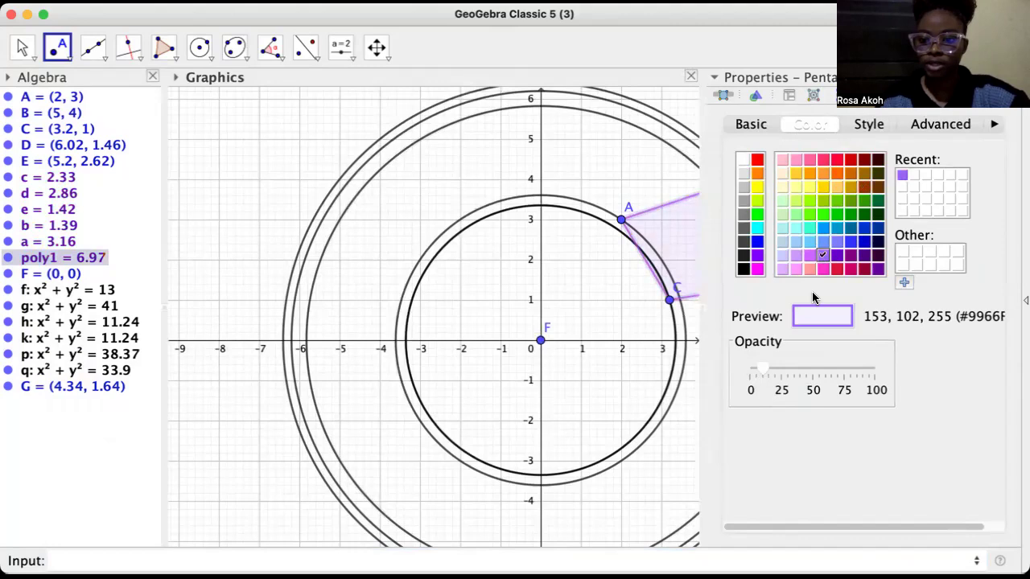
left_click(795, 369)
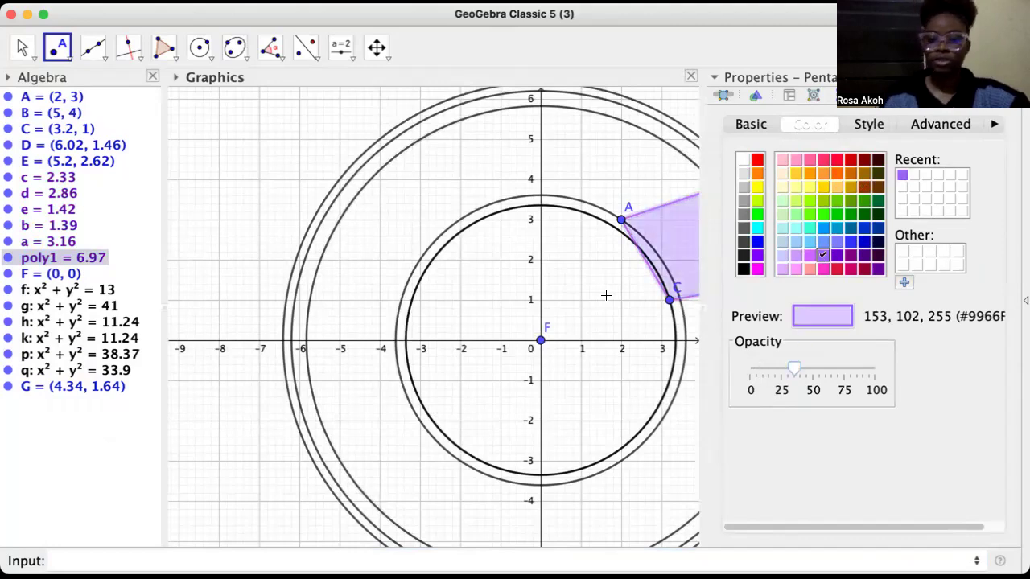
left_click(574, 210)
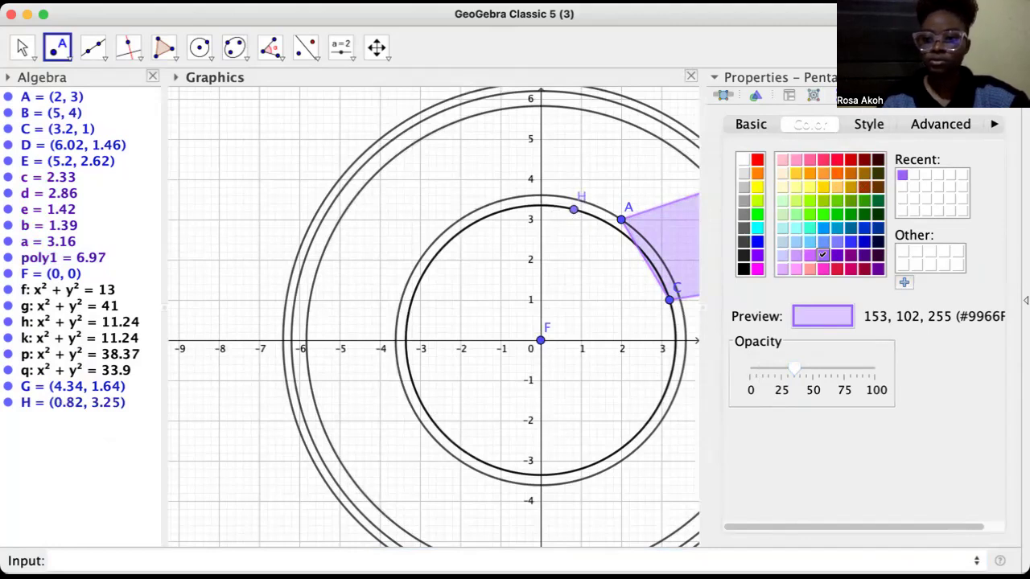
left_click(1012, 76)
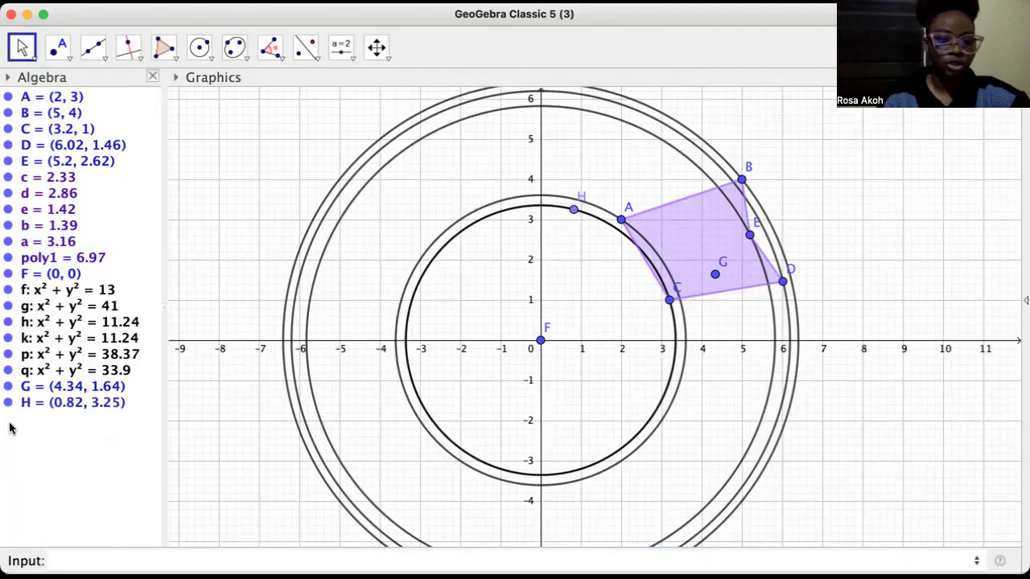
Delete the stray points H and G.
right_click(61, 404)
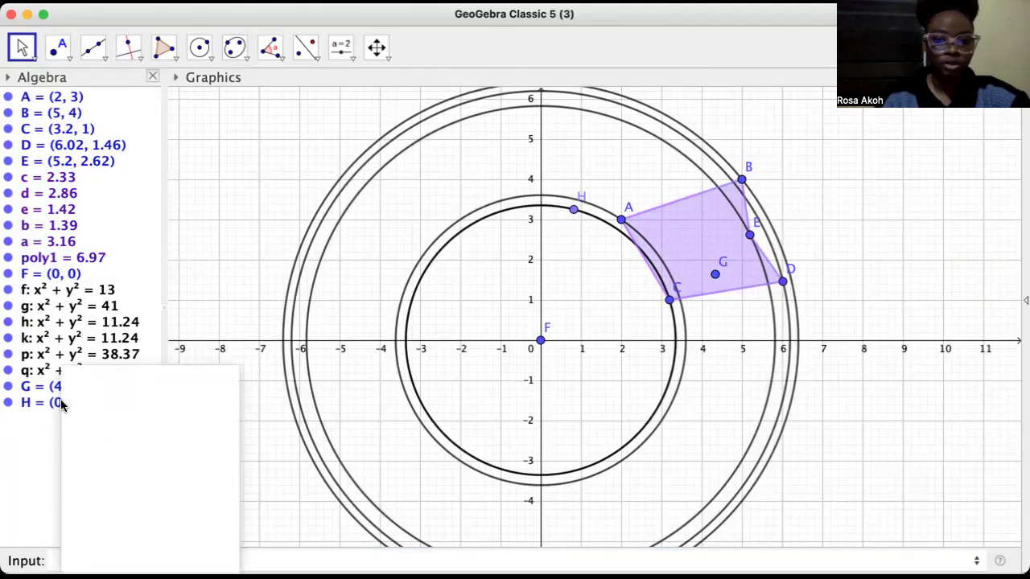
left_click(105, 533)
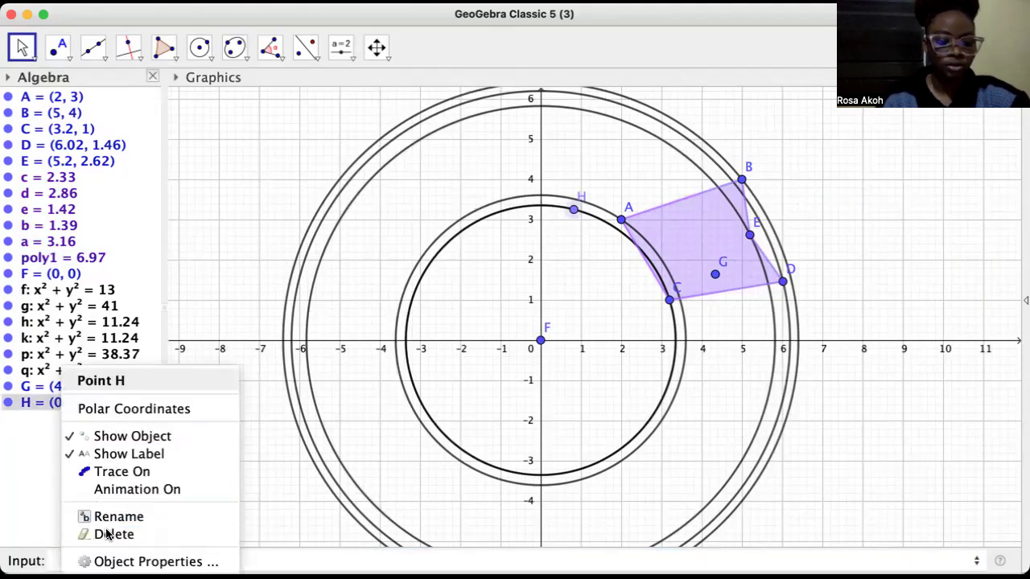
right_click(72, 387)
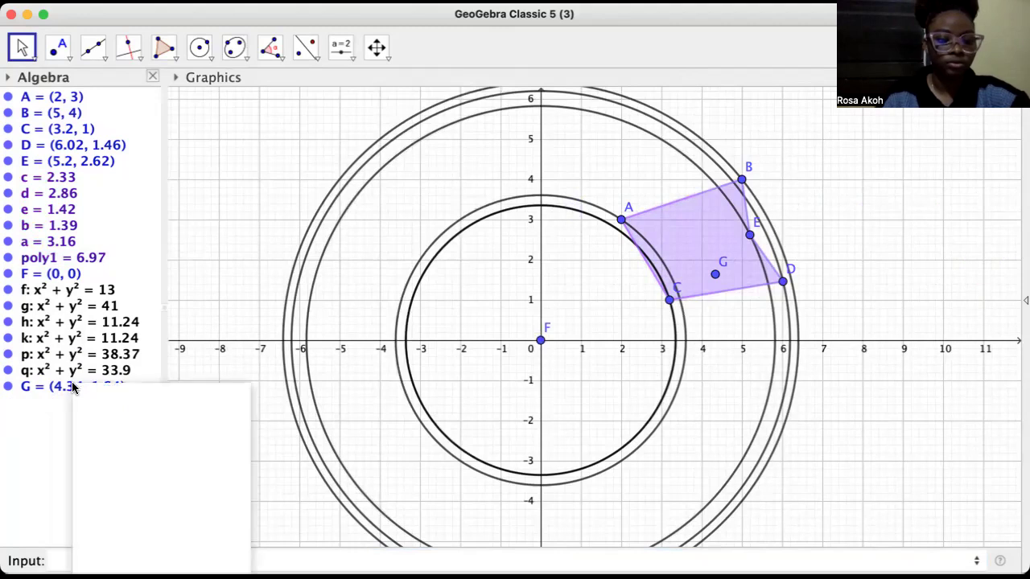
left_click(128, 534)
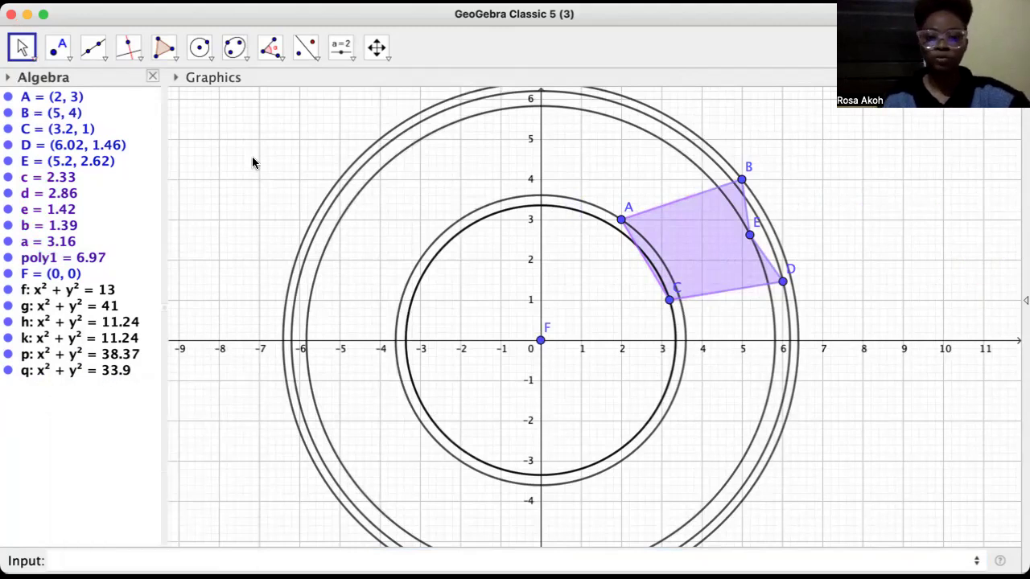
Give the circle through A the dark green colour 0, 51, 0 (#003300) and a long-dashed line style.
right_click(111, 291)
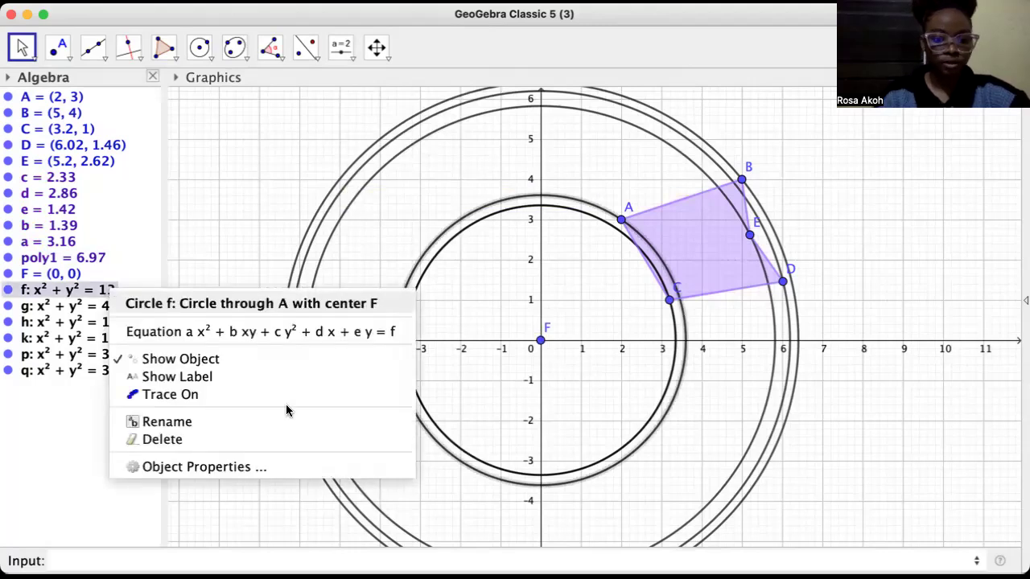
left_click(302, 465)
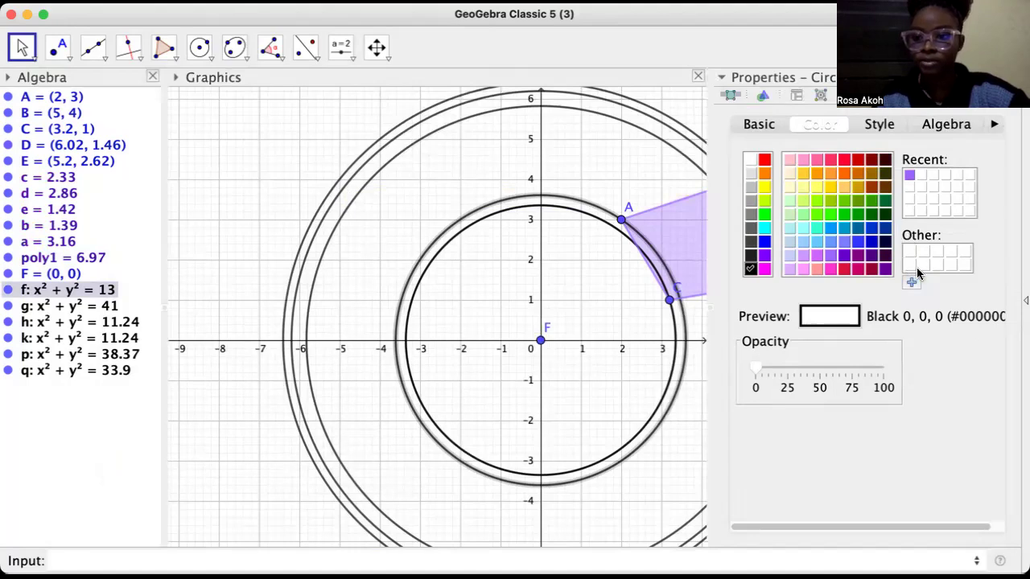
left_click(884, 216)
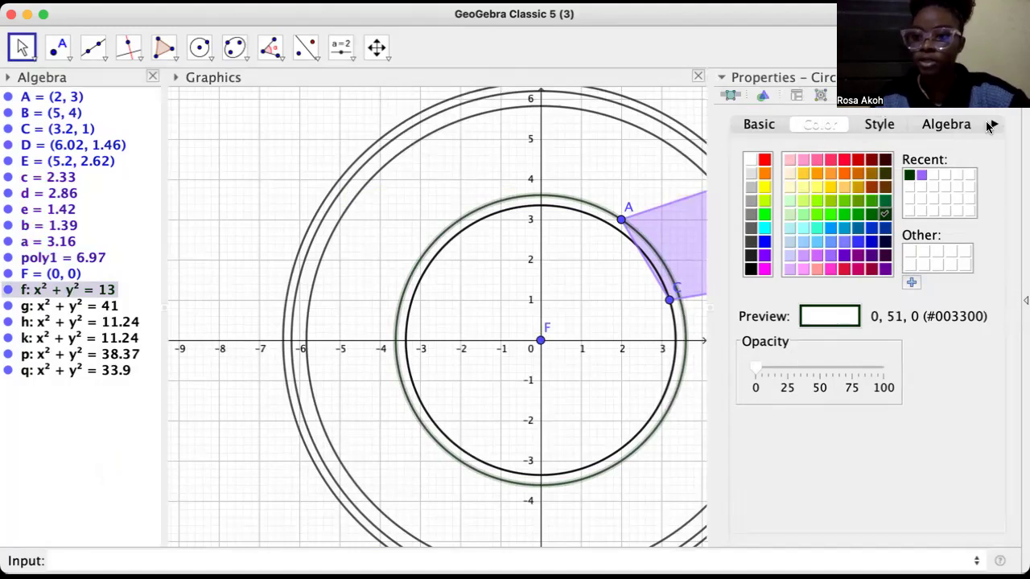
left_click(883, 131)
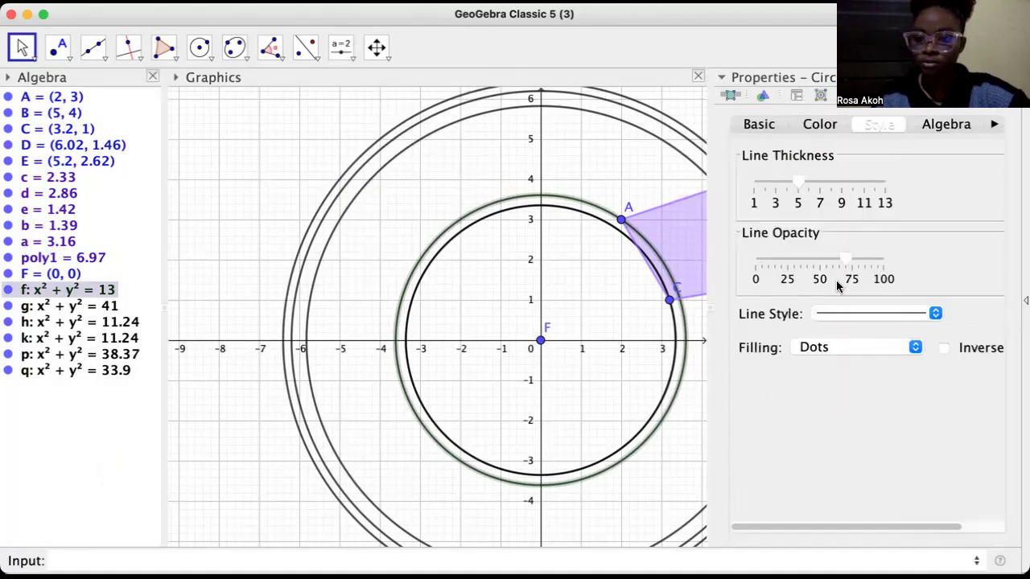
left_click(822, 313)
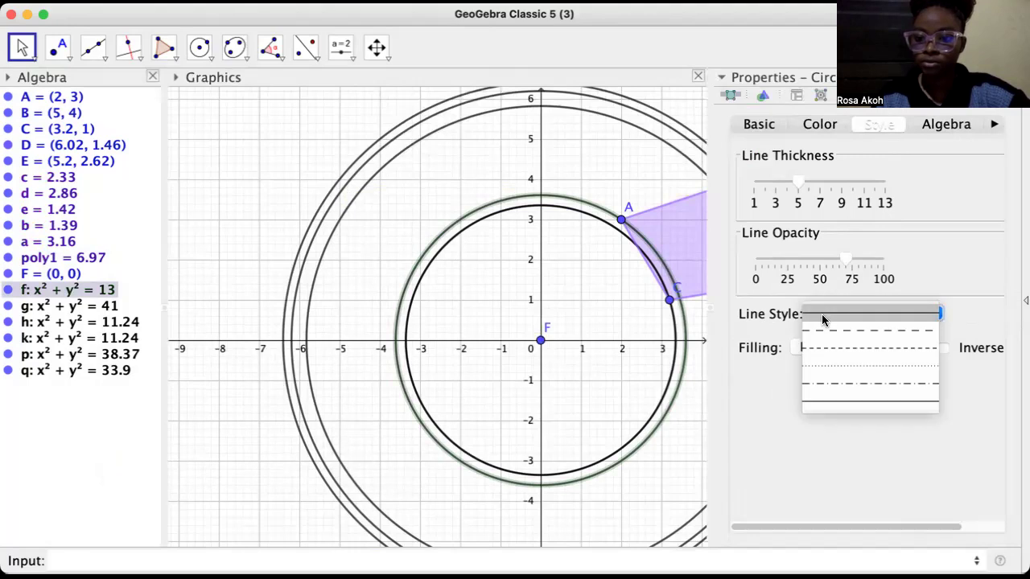
left_click(821, 328)
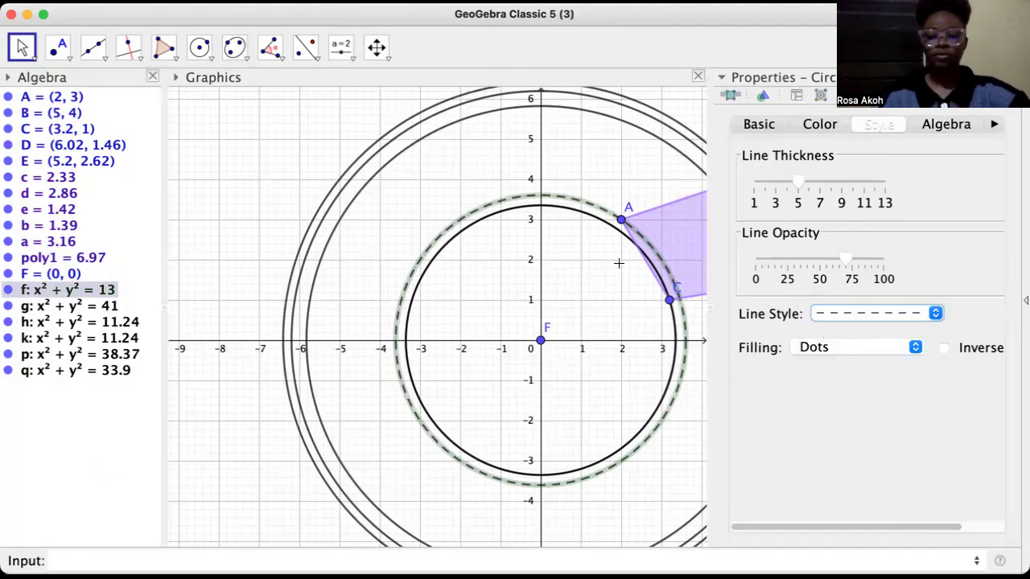
Give circle k through C a long-dashed line style and the brown colour 102, 51, 0 (#663300).
left_click(596, 220)
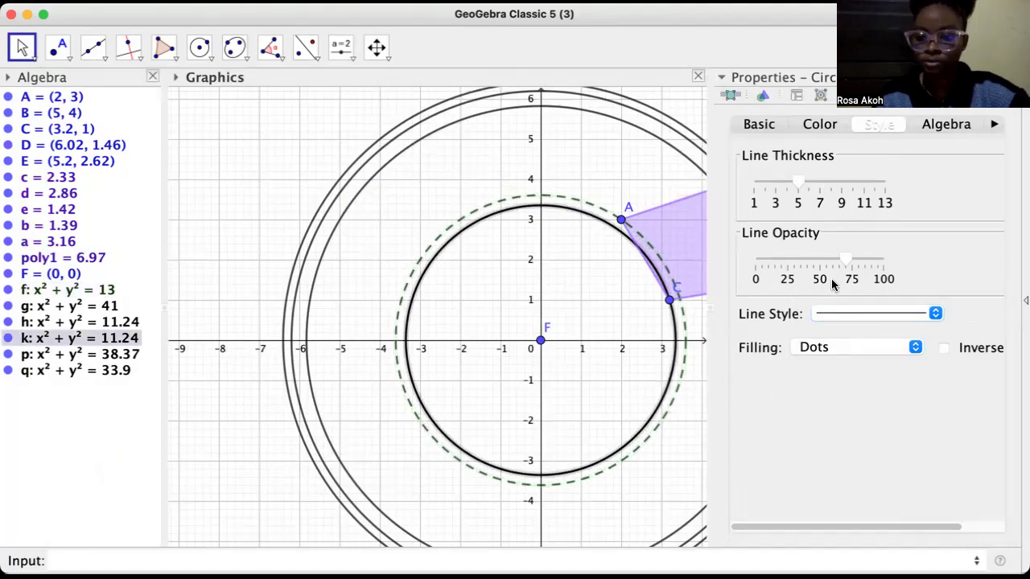
left_click(821, 314)
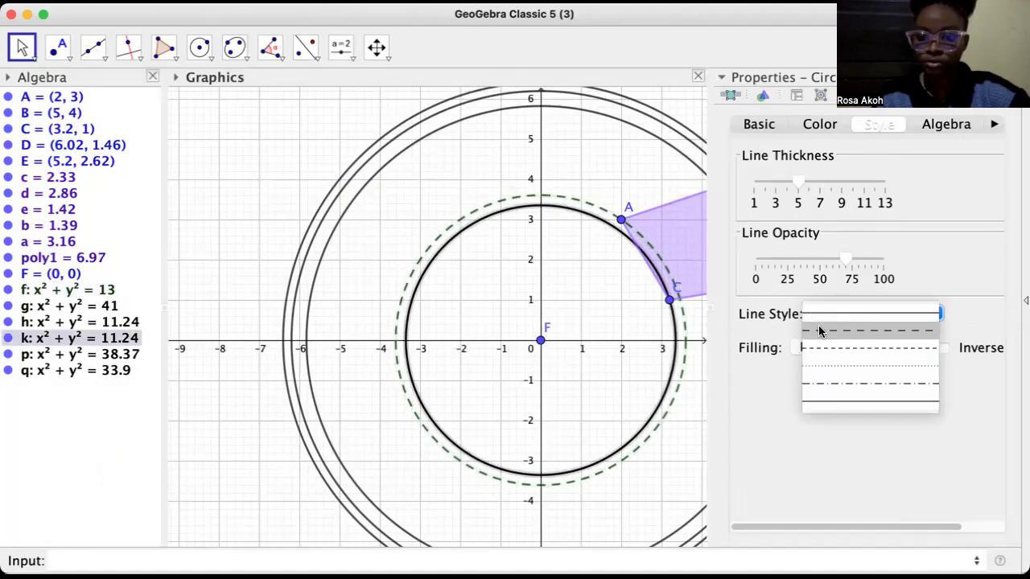
left_click(818, 330)
left_click(809, 125)
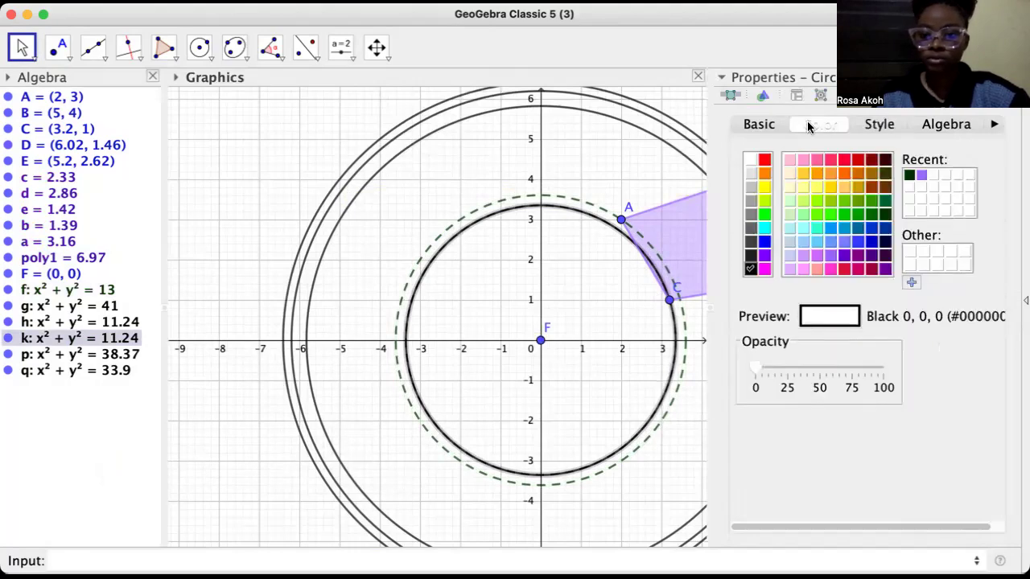
left_click(884, 185)
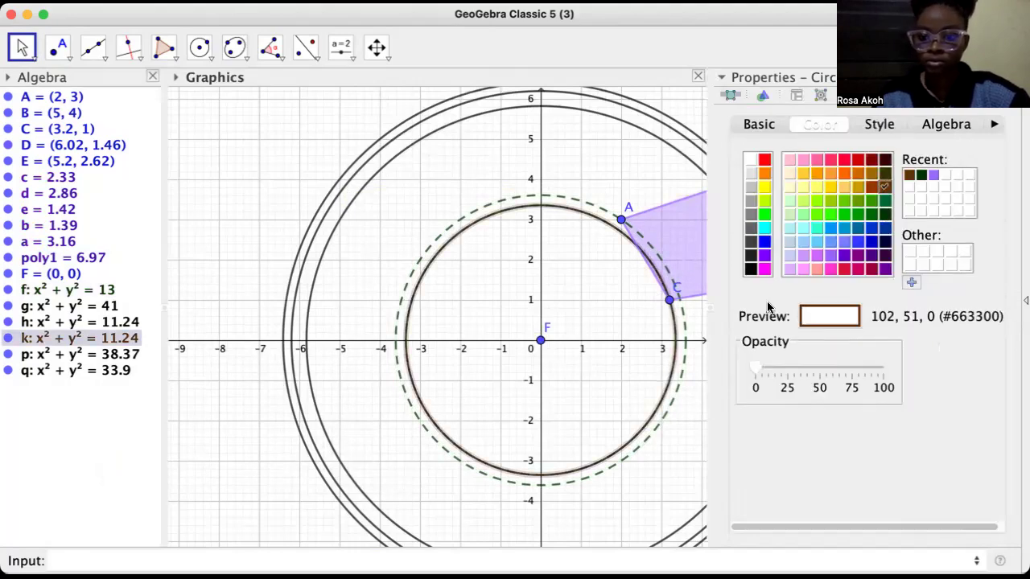
Change the line style of circle k through C to short dashes.
left_click(865, 125)
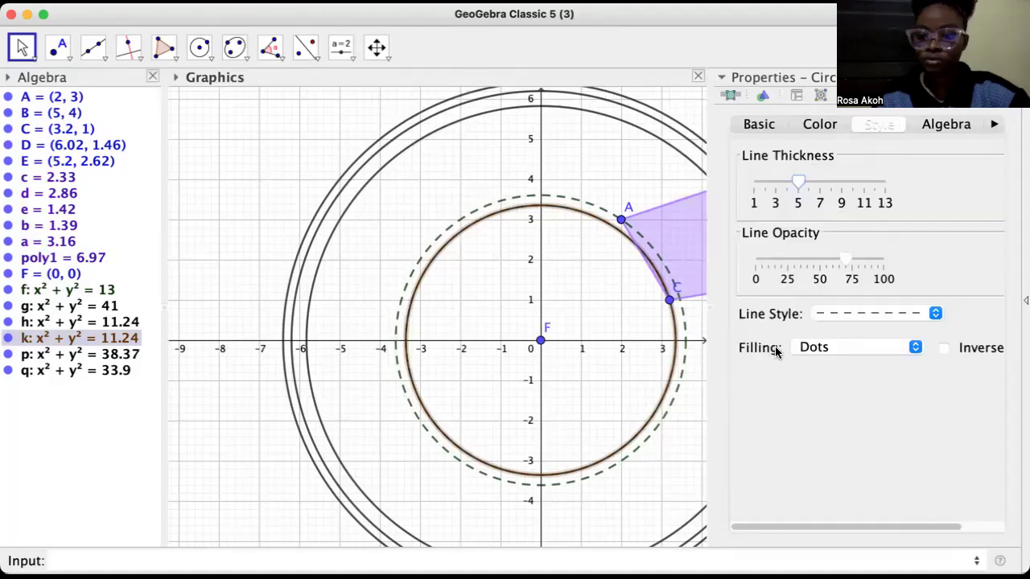
left_click(814, 317)
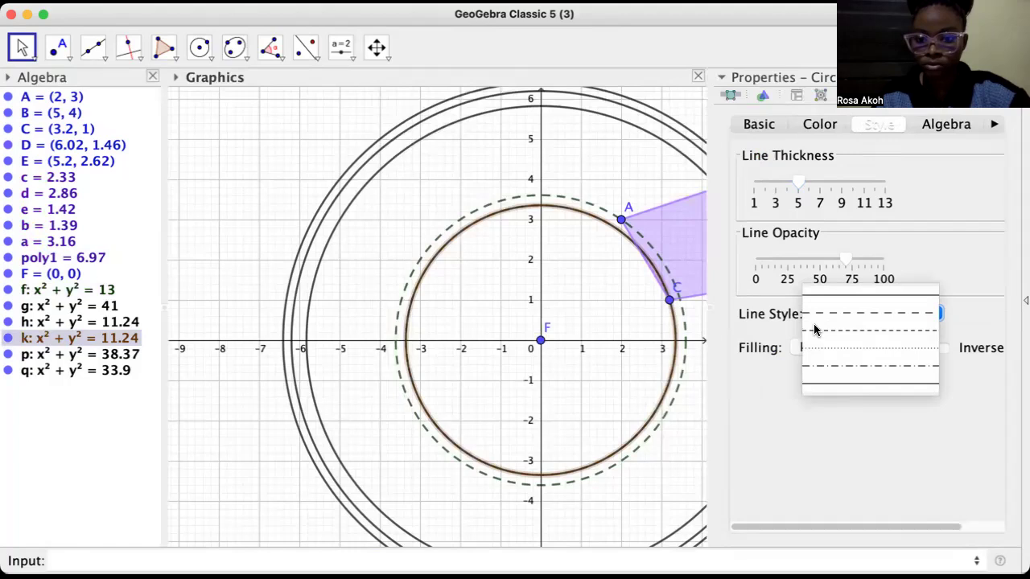
left_click(814, 329)
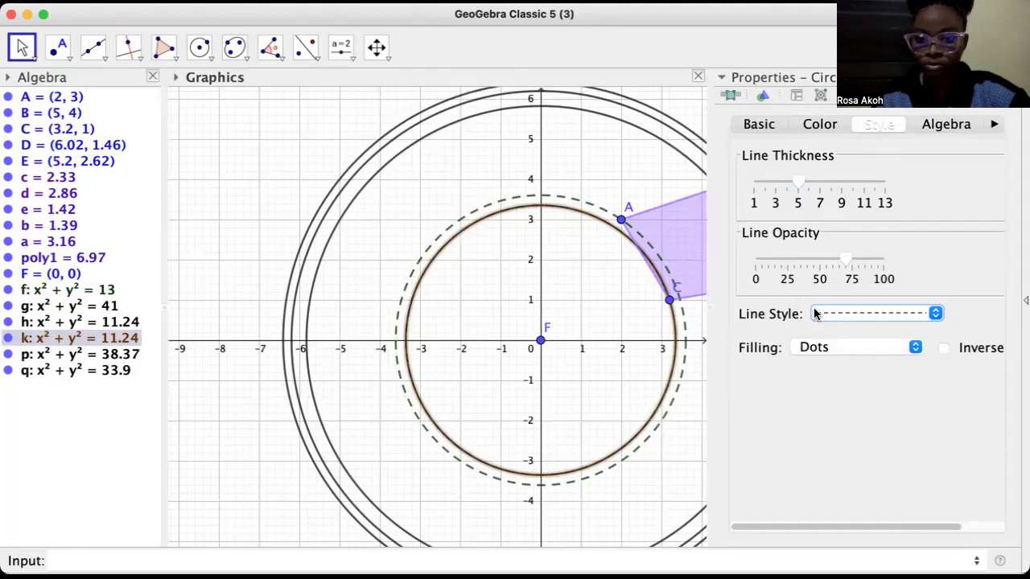
Reselect circle k through C and try to switch its line style back to long dashes.
left_click(597, 113)
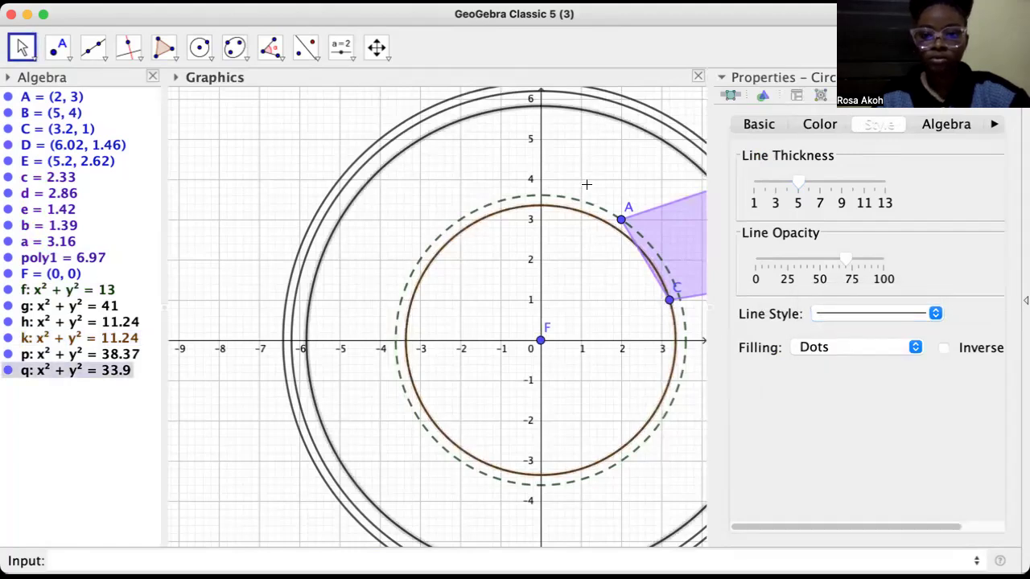
left_click(588, 213)
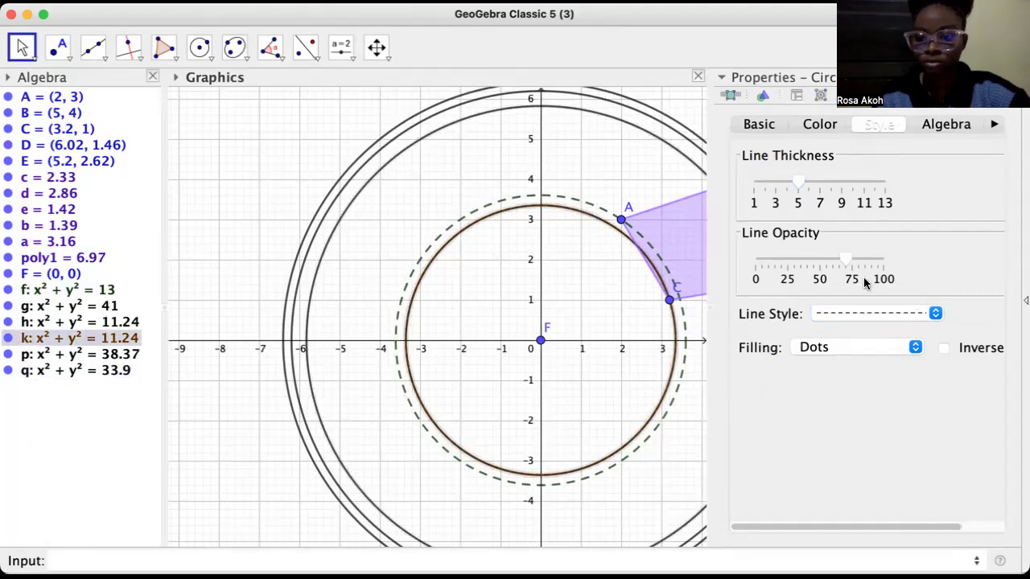
left_click(817, 313)
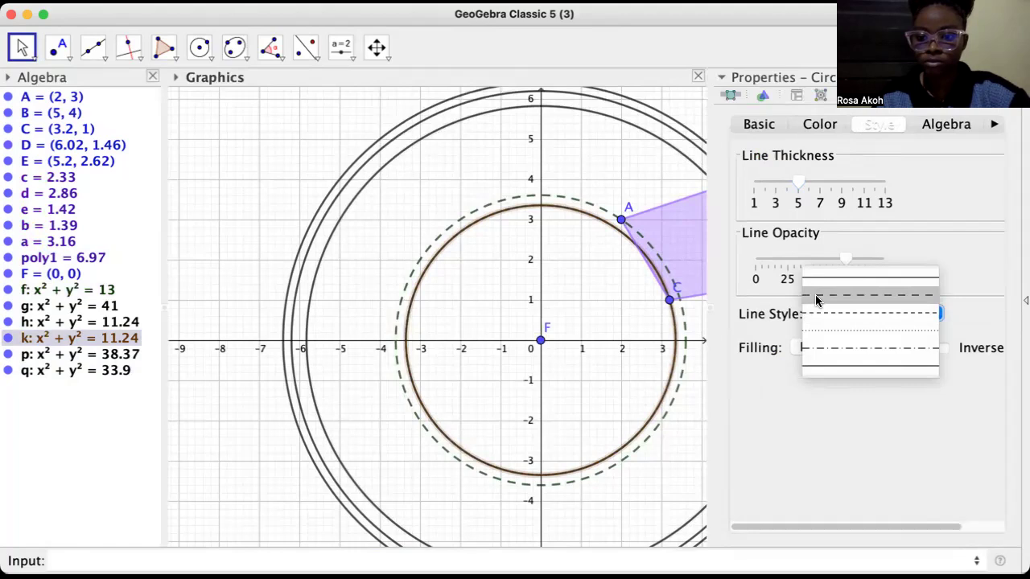
left_click(818, 299)
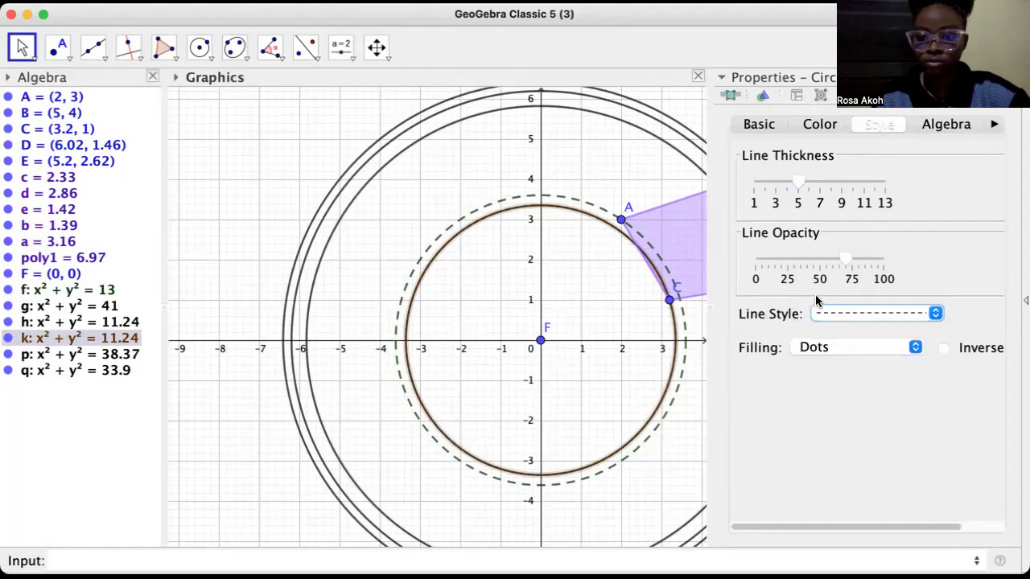
Set the line style of the circle through E to long dashes.
left_click(636, 133)
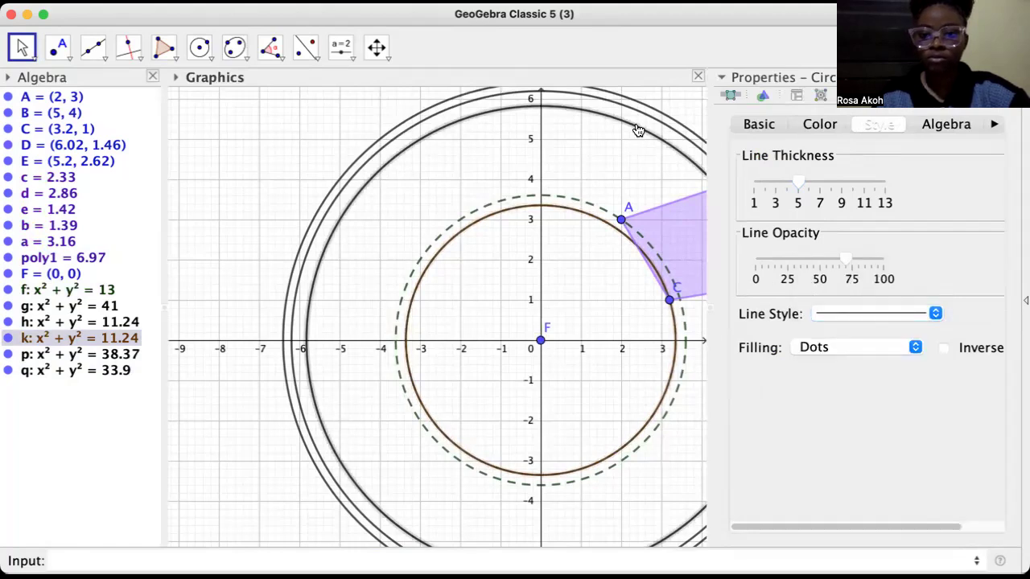
left_click(819, 313)
left_click(823, 325)
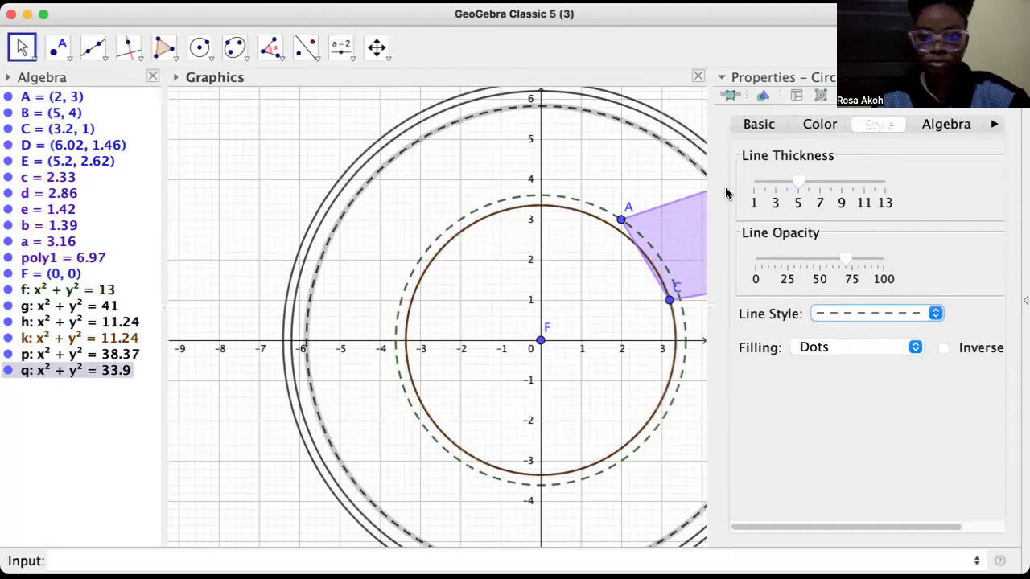
Give circle p through D a long-dashed line style and the dark green colour 0, 51, 0 (#003300).
left_click(660, 123)
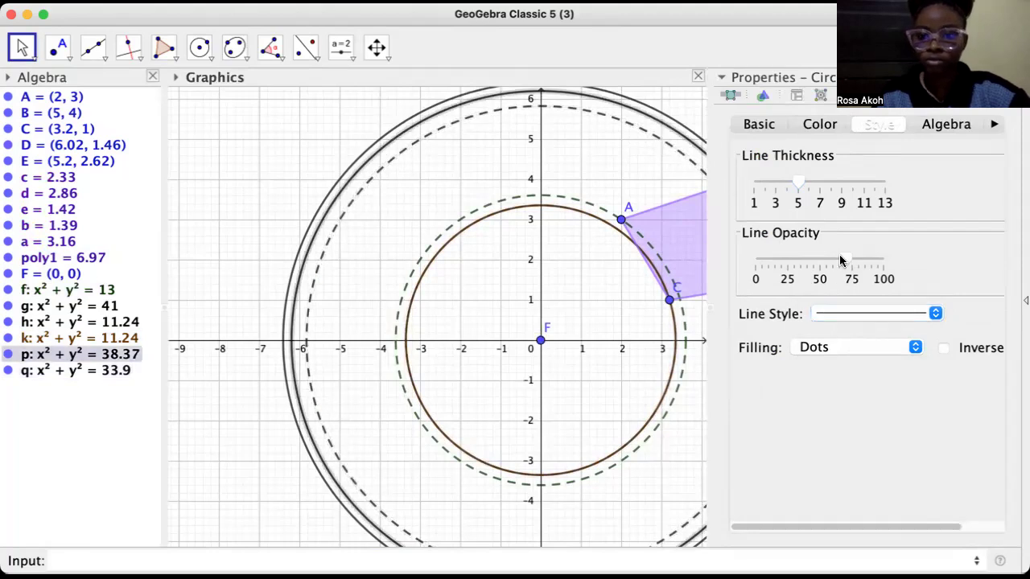
left_click(875, 313)
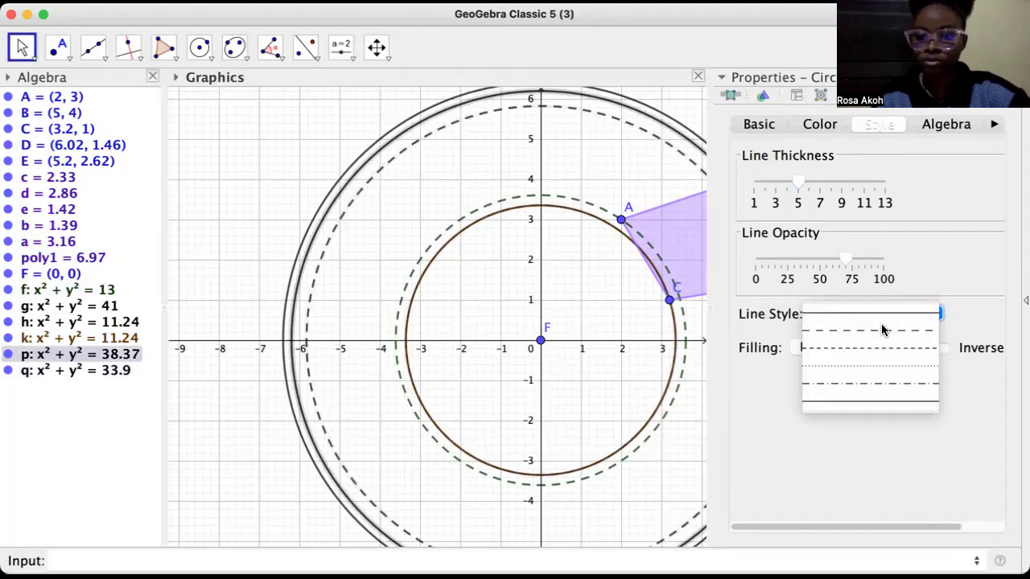
left_click(881, 327)
left_click(815, 125)
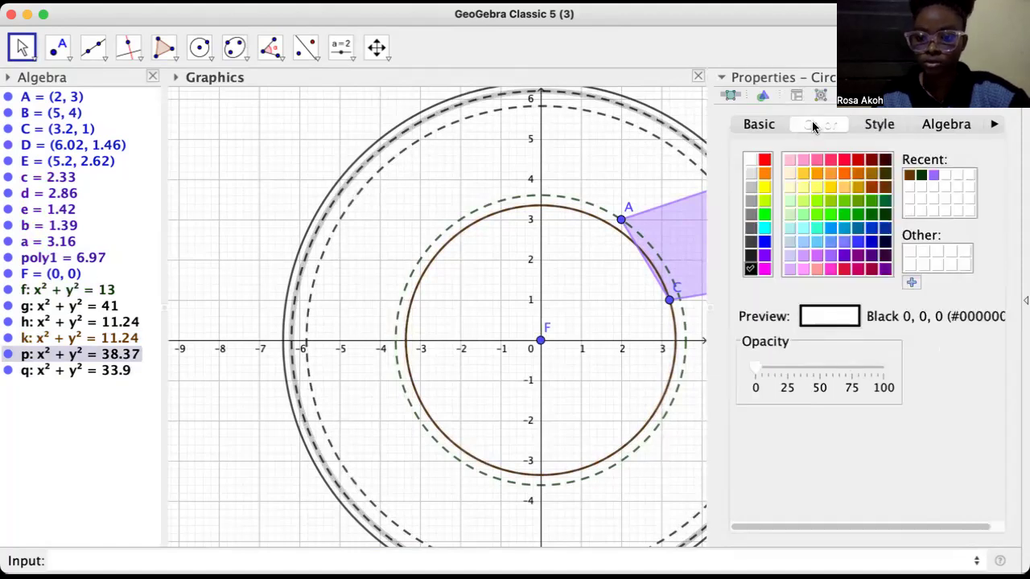
left_click(842, 159)
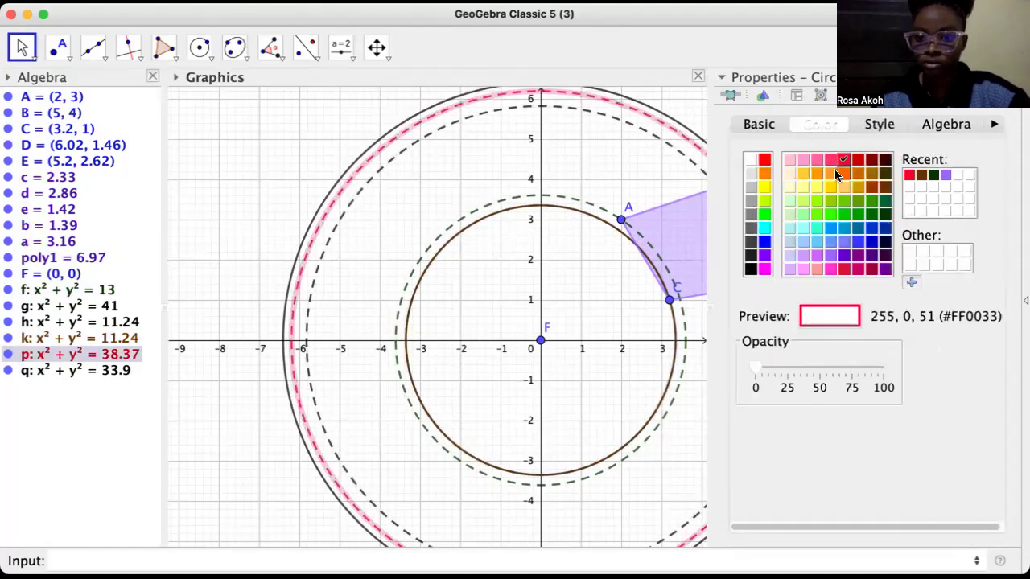
left_click(884, 218)
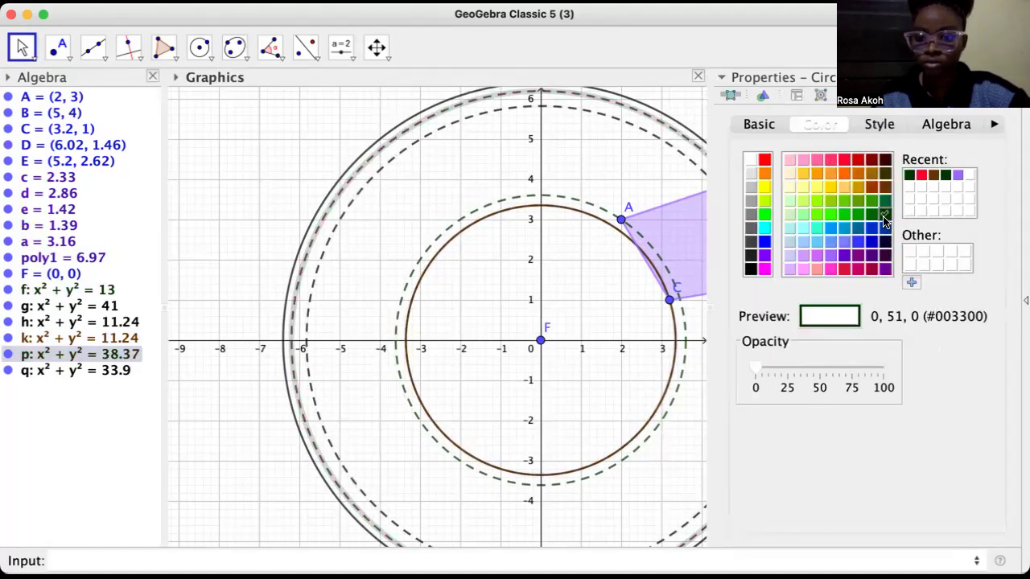
Set the line style of the outermost circle g through B to long dashes.
left_click(649, 110)
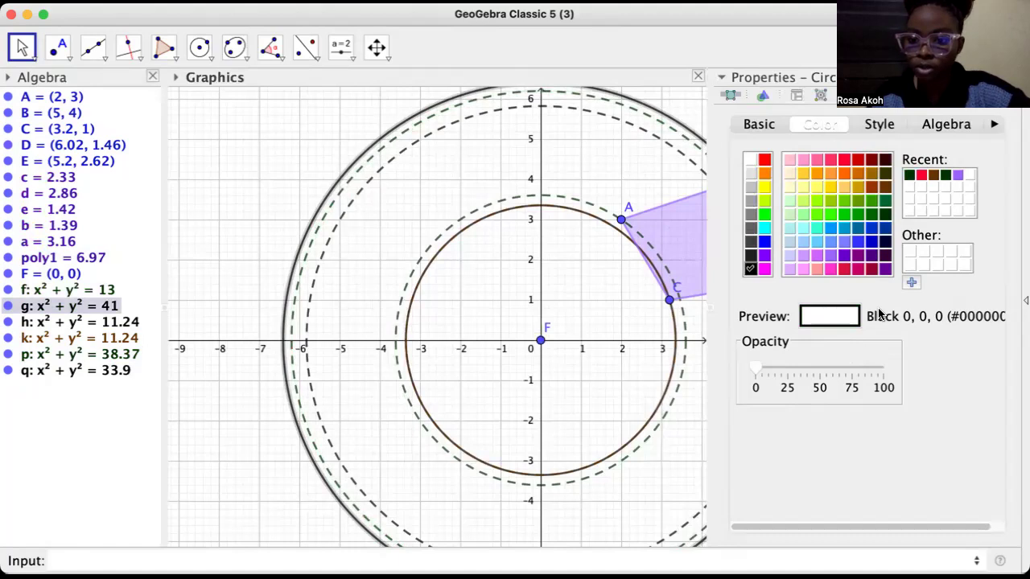
left_click(879, 125)
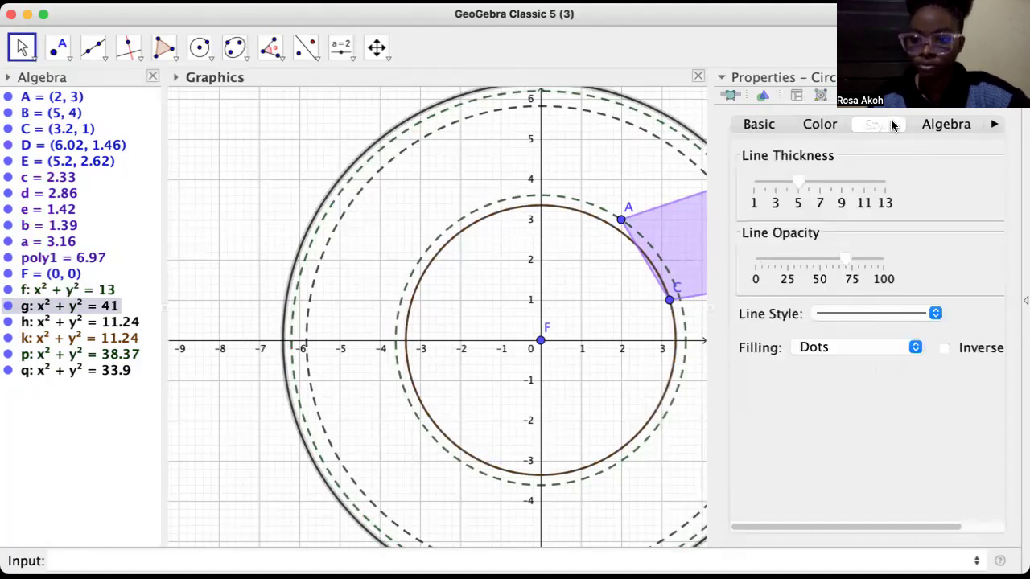
left_click(877, 315)
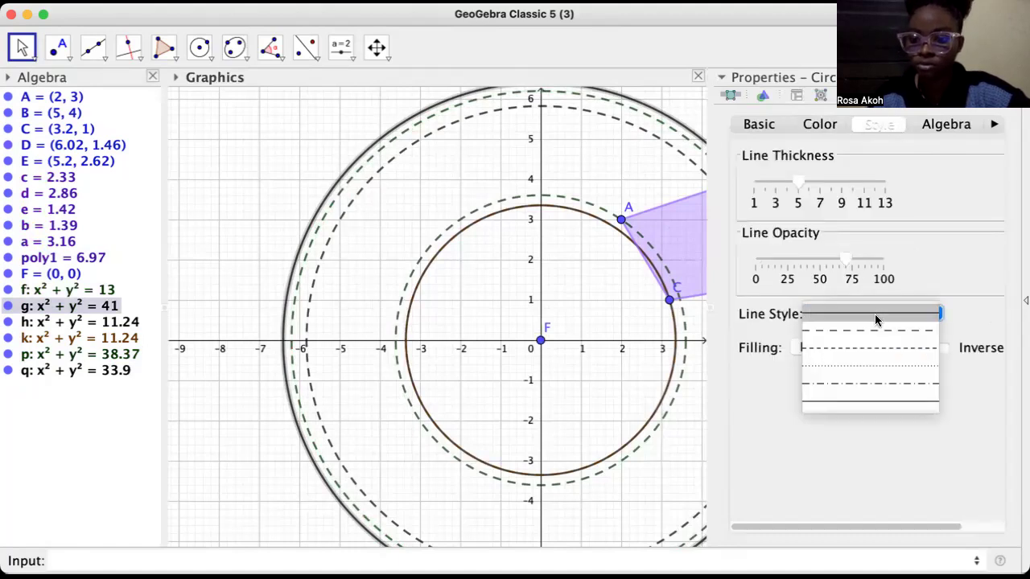
left_click(871, 330)
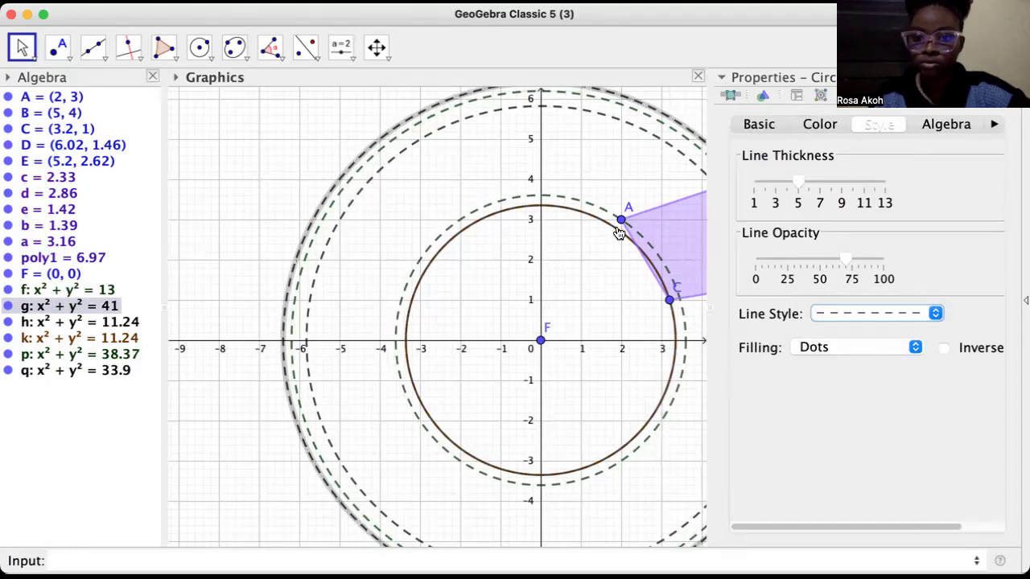
Set the line style of circle k through C to a solid line and close the object properties.
left_click(618, 232)
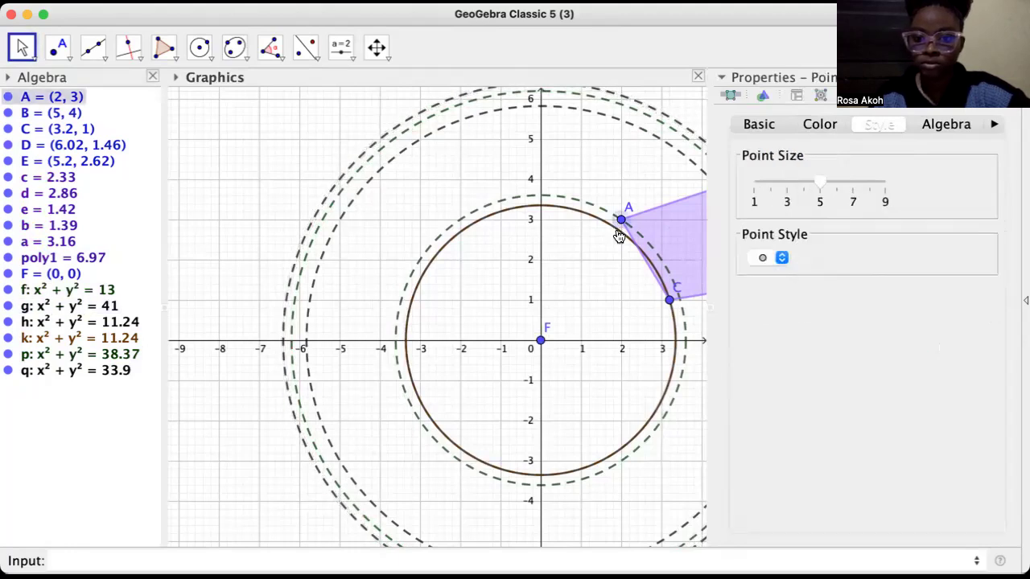
left_click(556, 210)
left_click(841, 314)
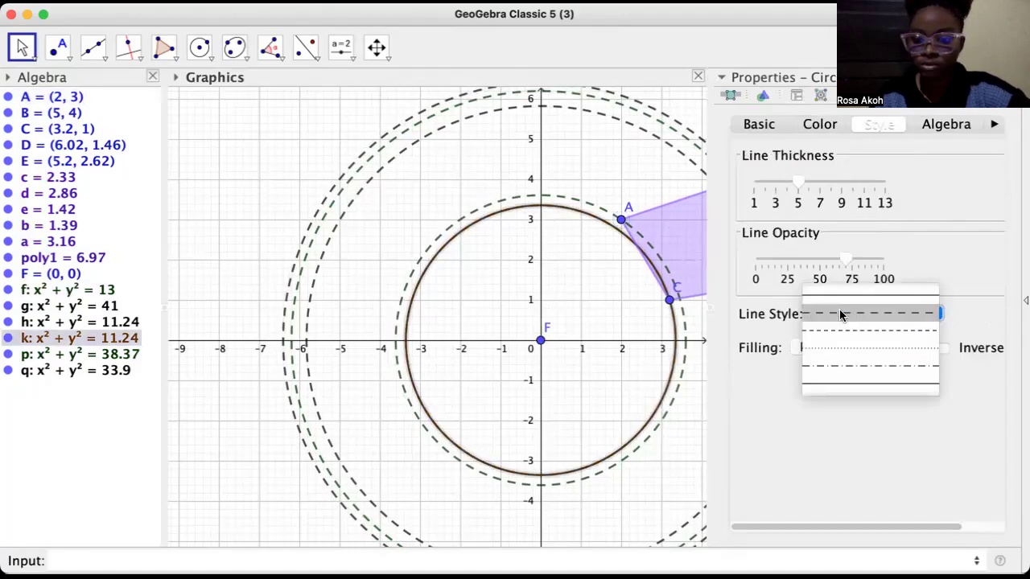
left_click(841, 326)
left_click(842, 313)
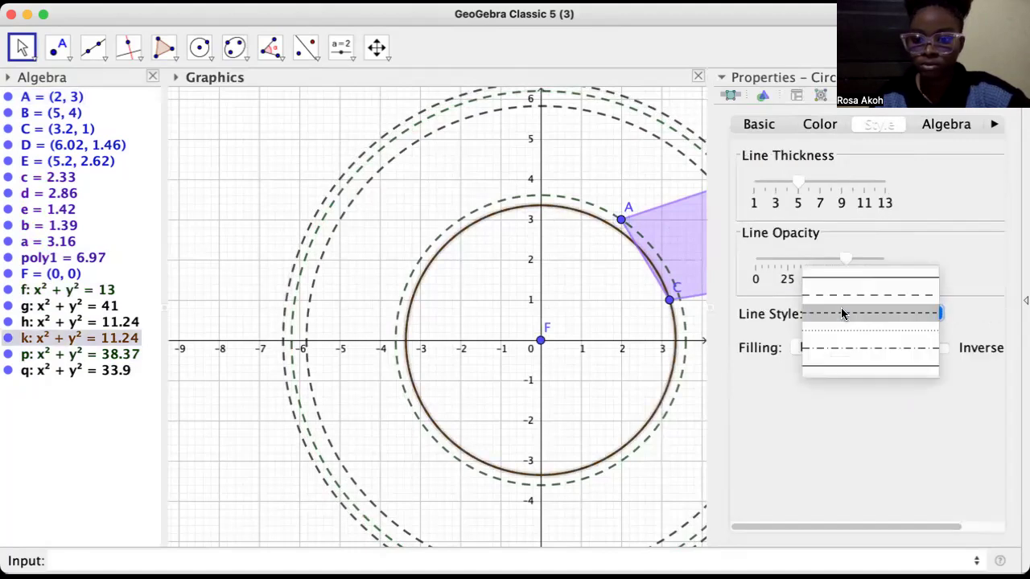
left_click(845, 279)
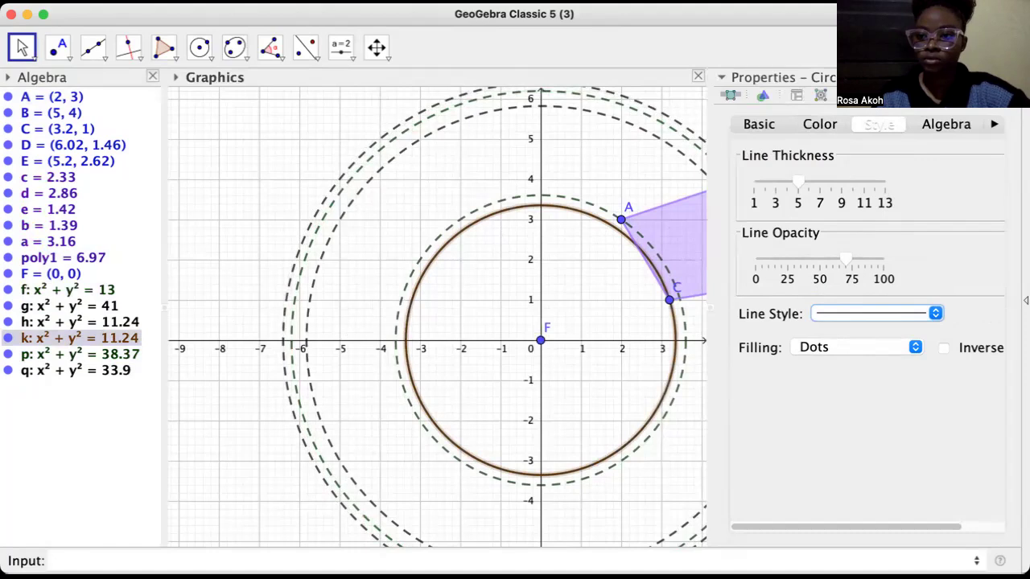
left_click(1012, 76)
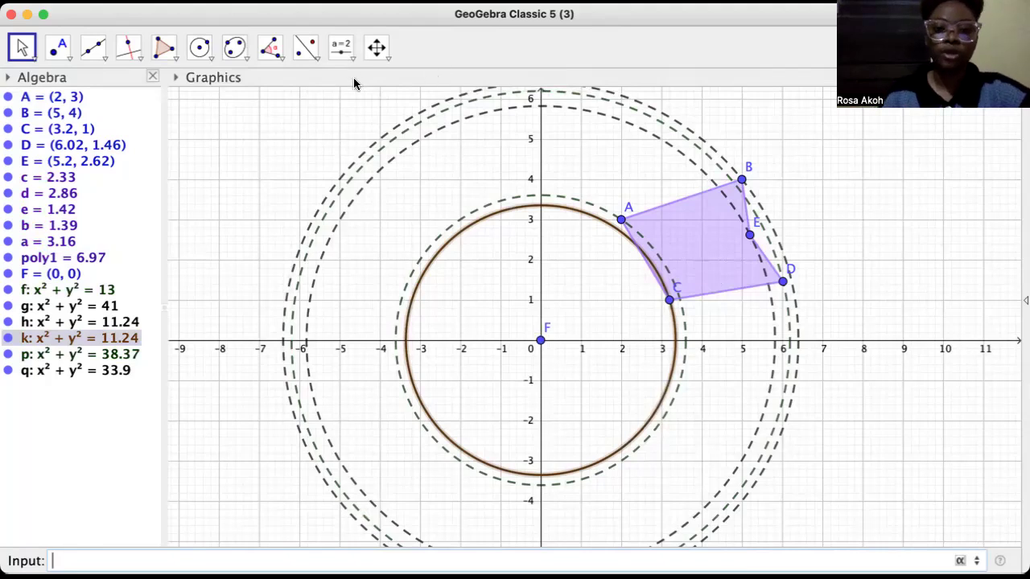
Add a check box captioned "Show/hide circles" beside the polygon, controlling the visibility of circles f, g, h, k, p and q.
left_click(351, 56)
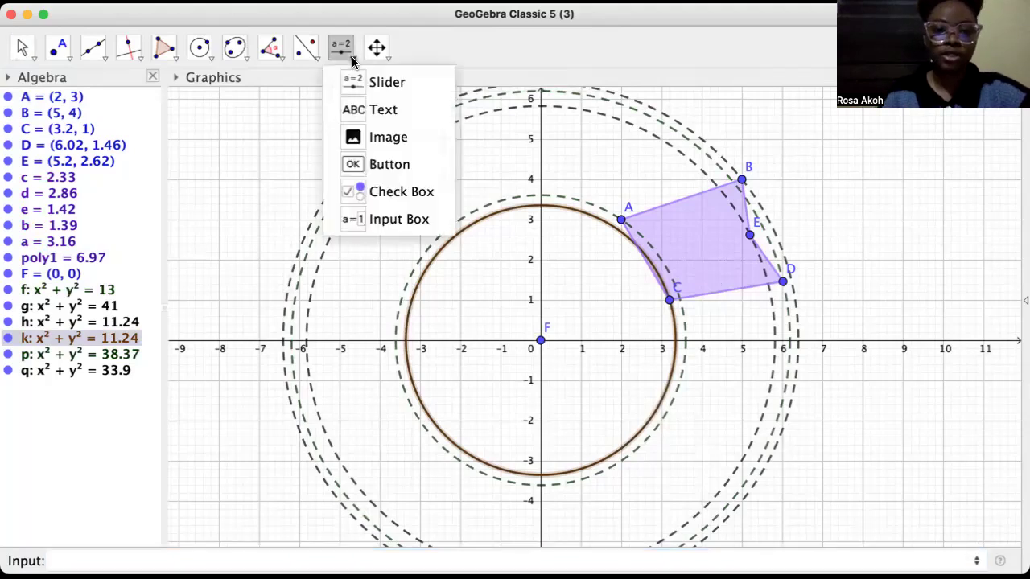
left_click(385, 195)
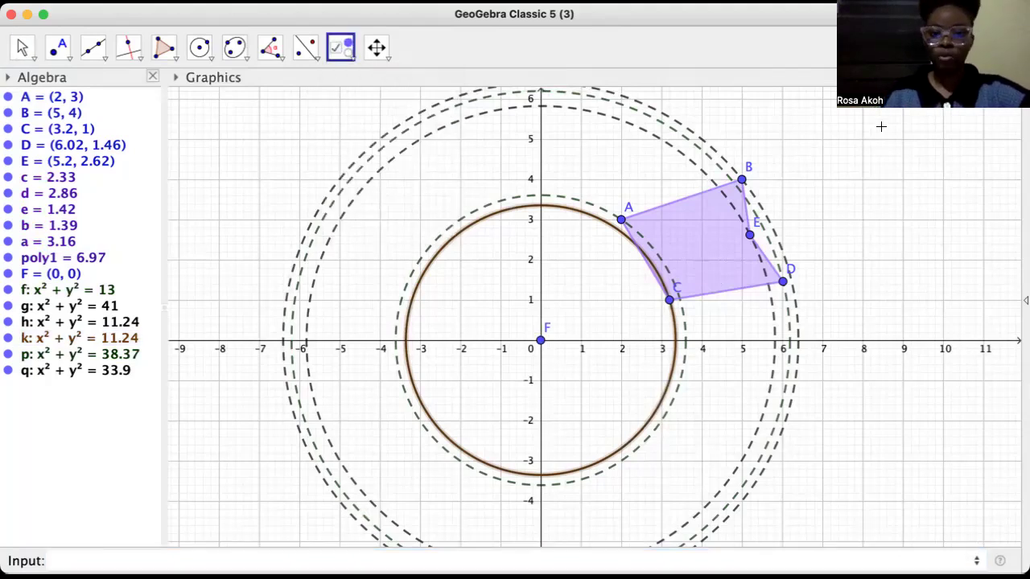
left_click(881, 173)
key("Escape")
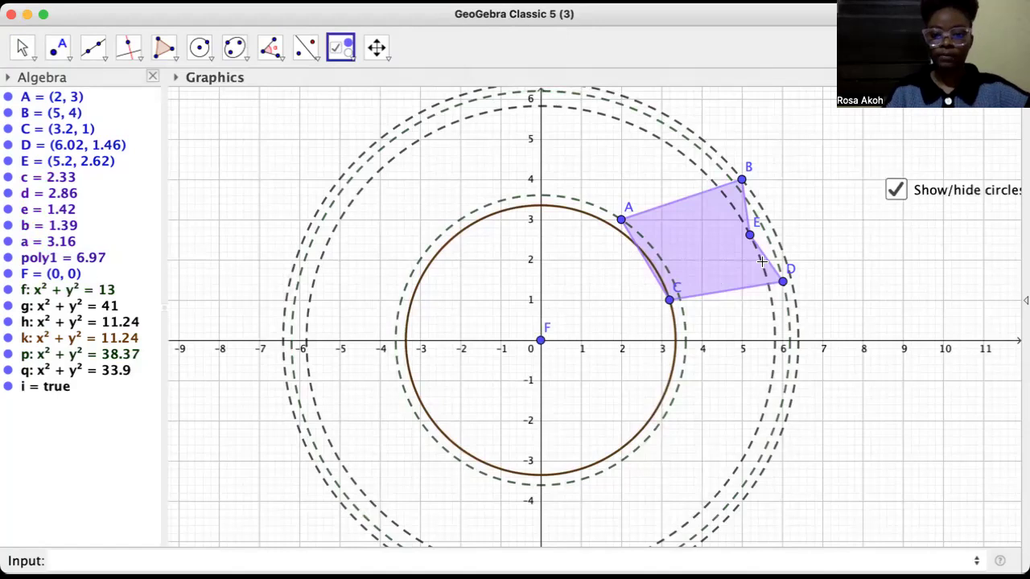
Test the Show/hide circles check box with the Move tool and leave the circles hidden.
left_click(899, 194)
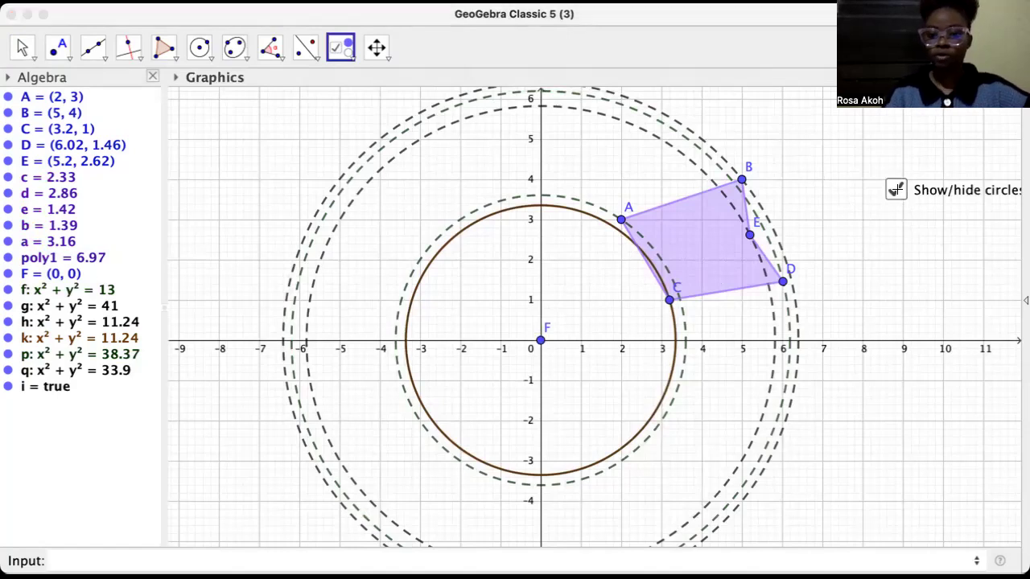
key("Escape")
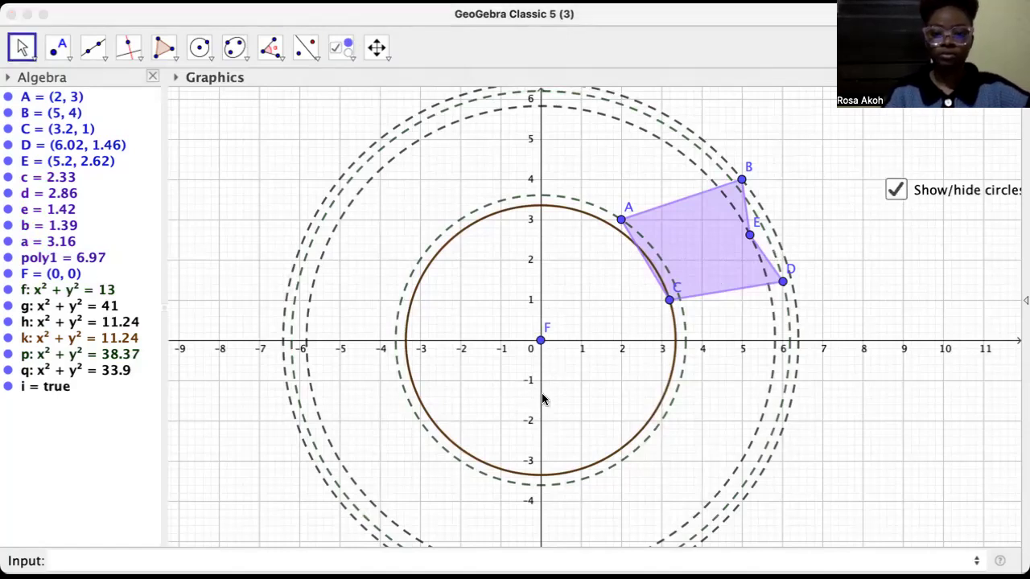
left_click(544, 398)
left_click(24, 45)
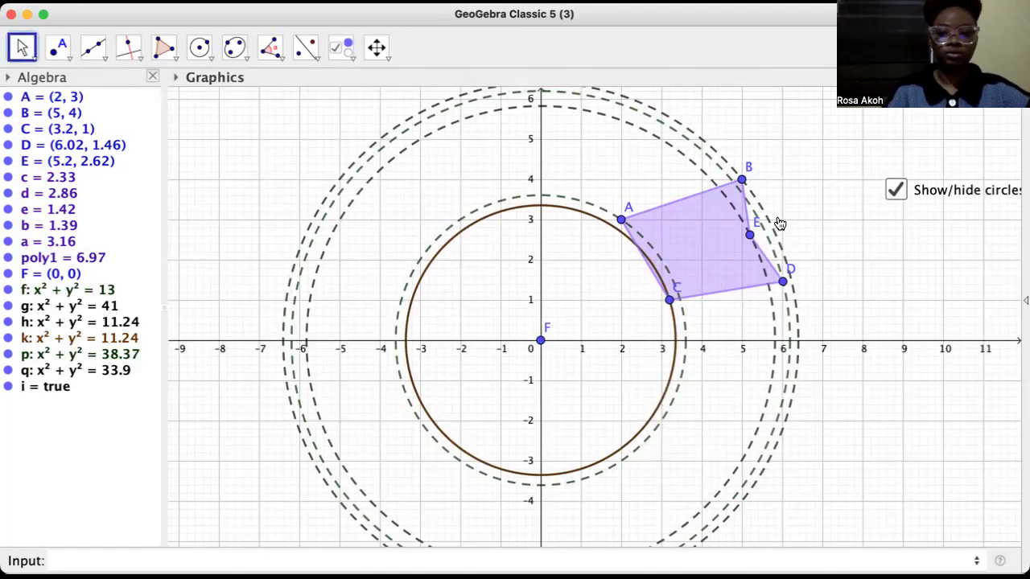
left_click(896, 193)
left_click(896, 190)
left_click(894, 190)
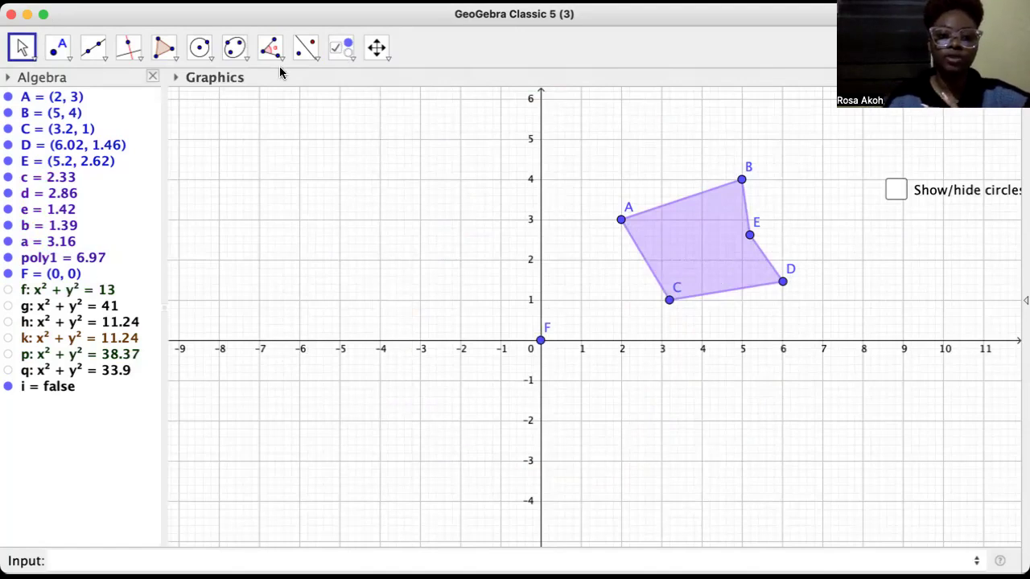
Create an angle slider named R above the polygon.
left_click(349, 58)
left_click(360, 82)
left_click(664, 124)
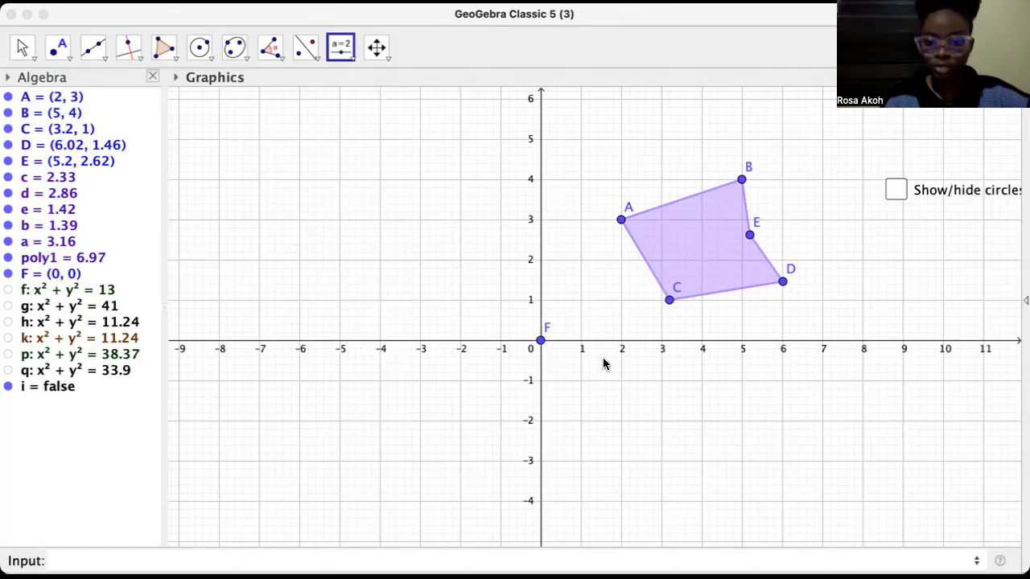
left_click(476, 380)
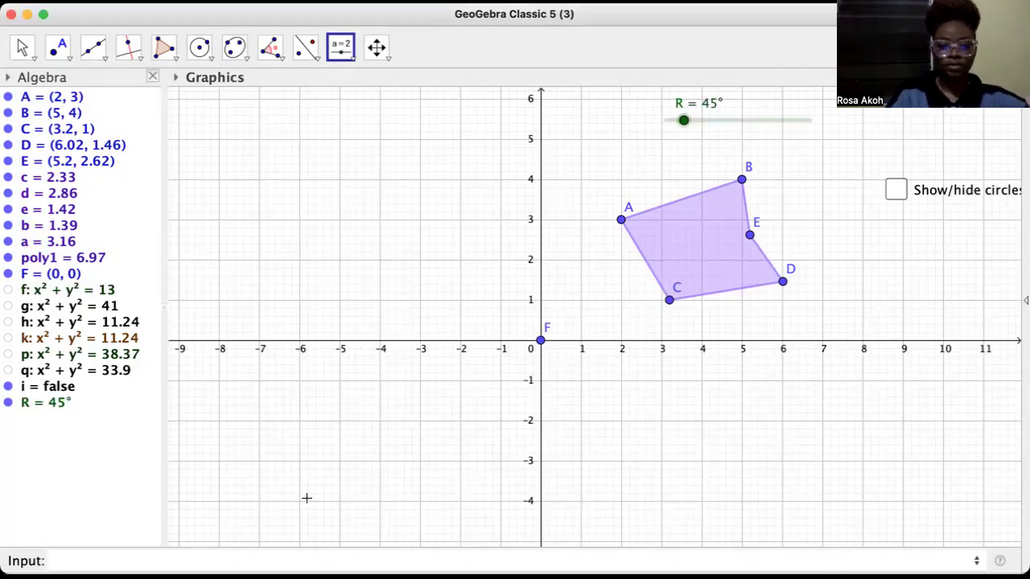
Rotate the polygon by the slider angle with the command H=Rotate(poly1, R).
left_click(234, 559)
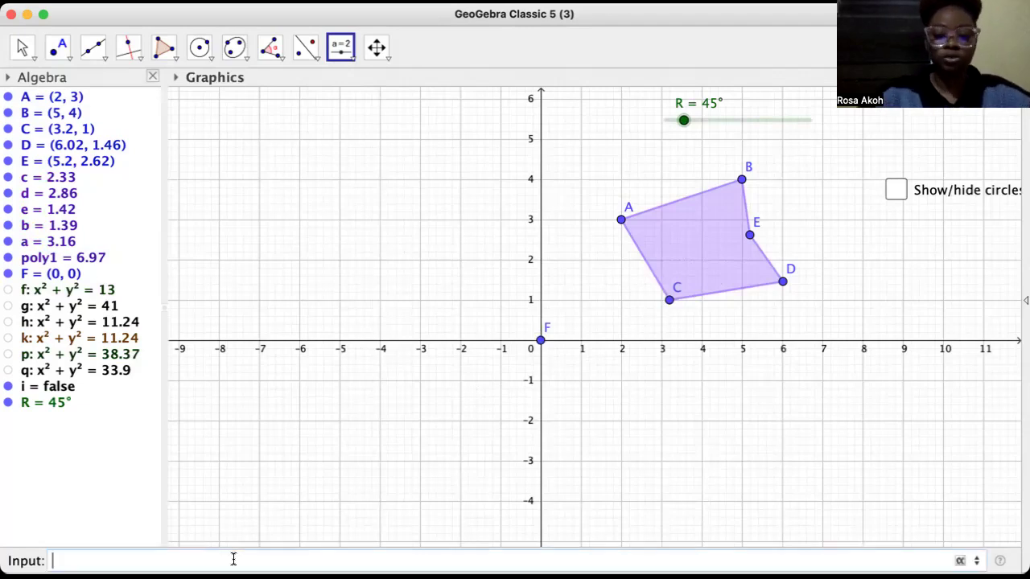
type("H")
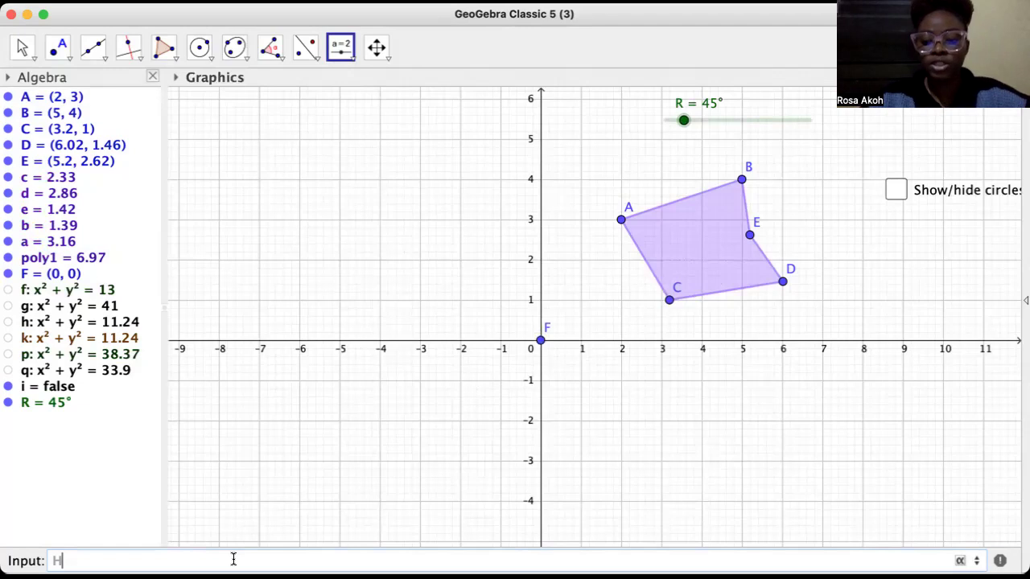
type("=")
key("BackSpace")
type("=")
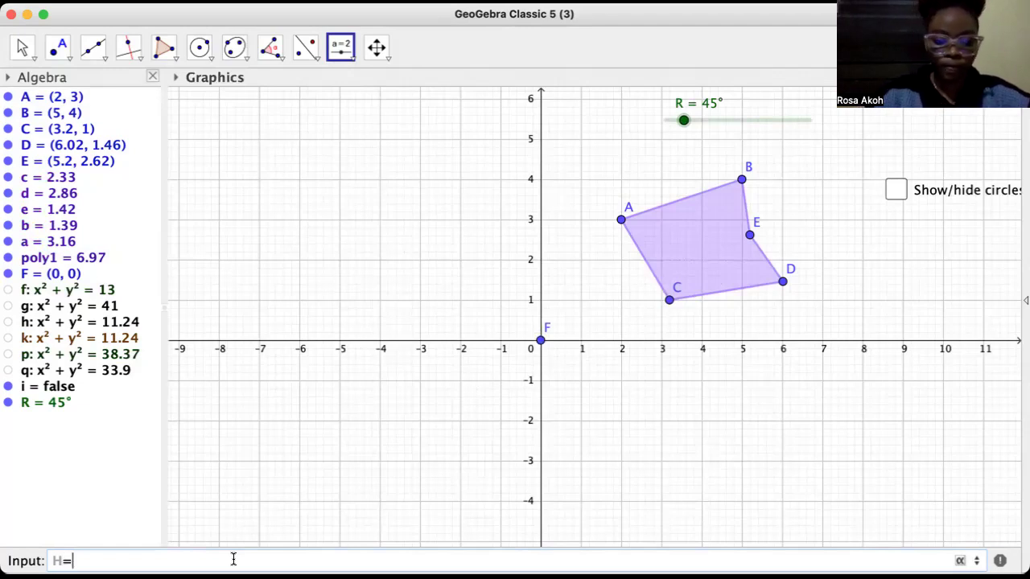
type("ROTA")
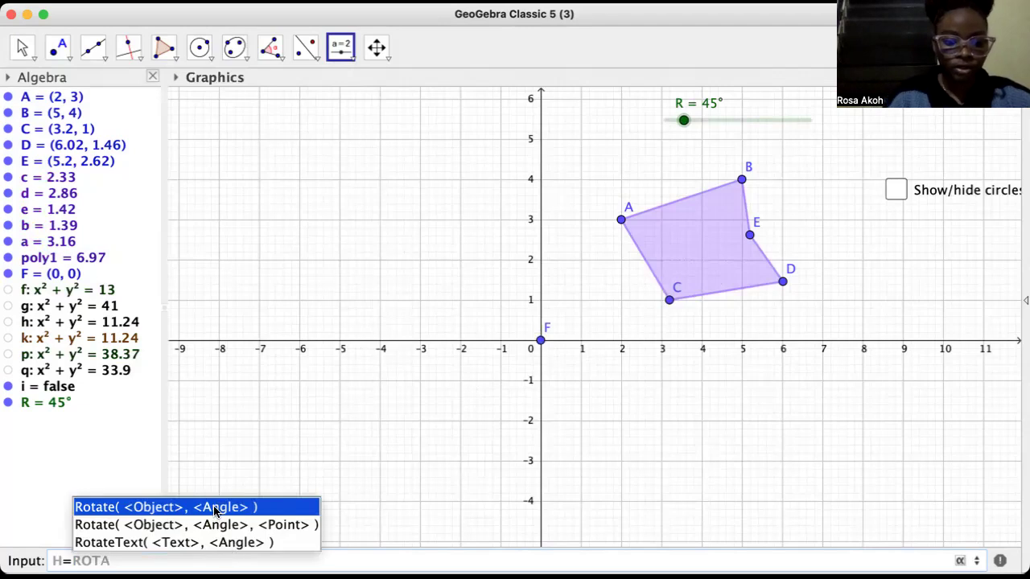
left_click(215, 508)
type("POLY")
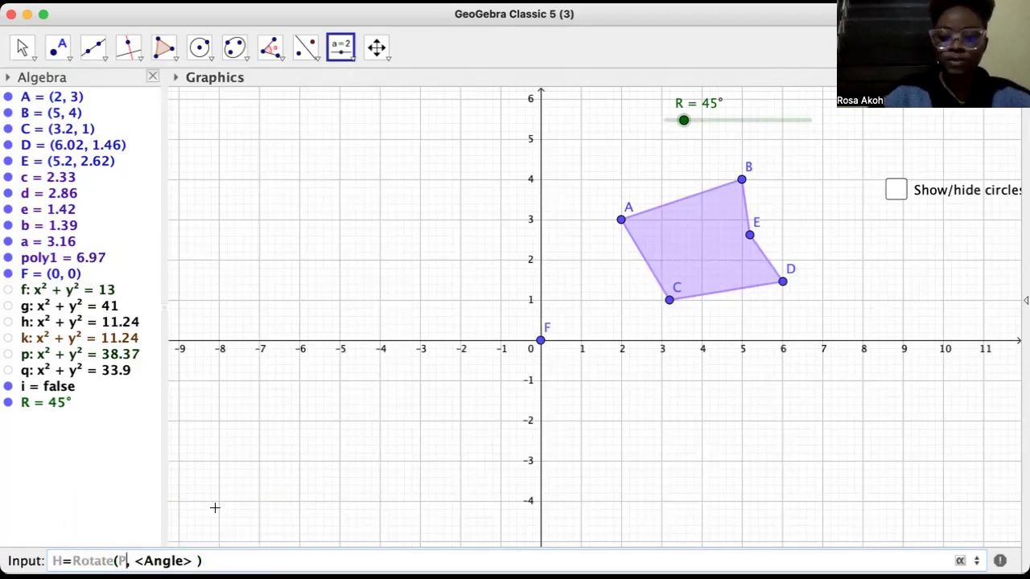
type("1")
key("BackSpace")
key("BackSpace")
key("BackSpace")
key("BackSpace")
key("BackSpace")
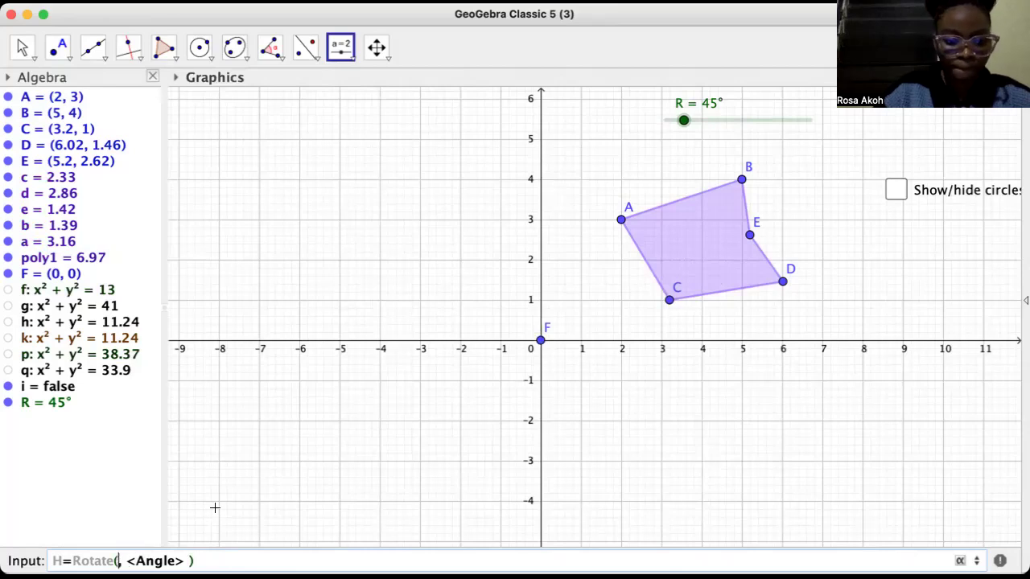
type("poly")
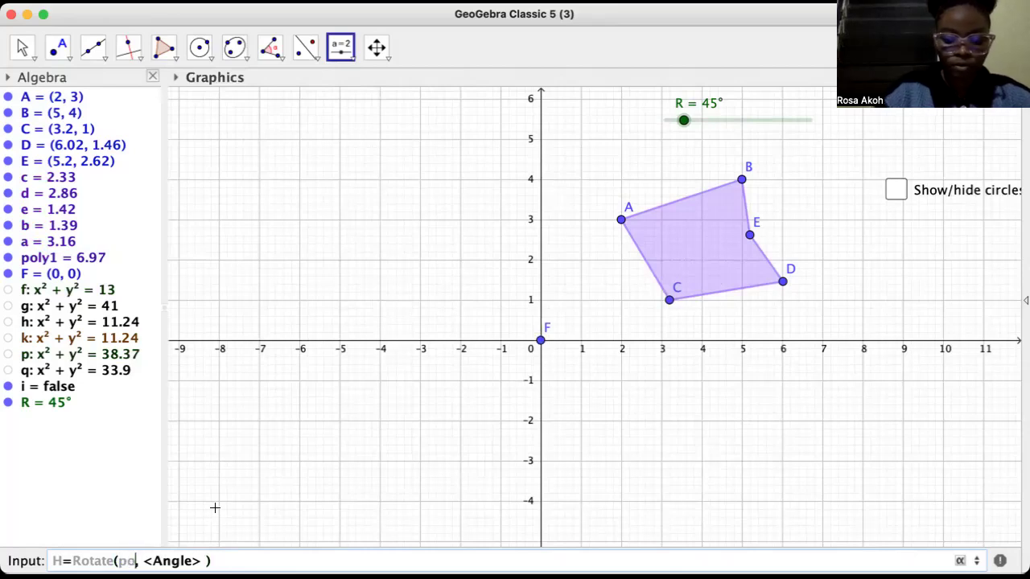
type("1")
key("Tab")
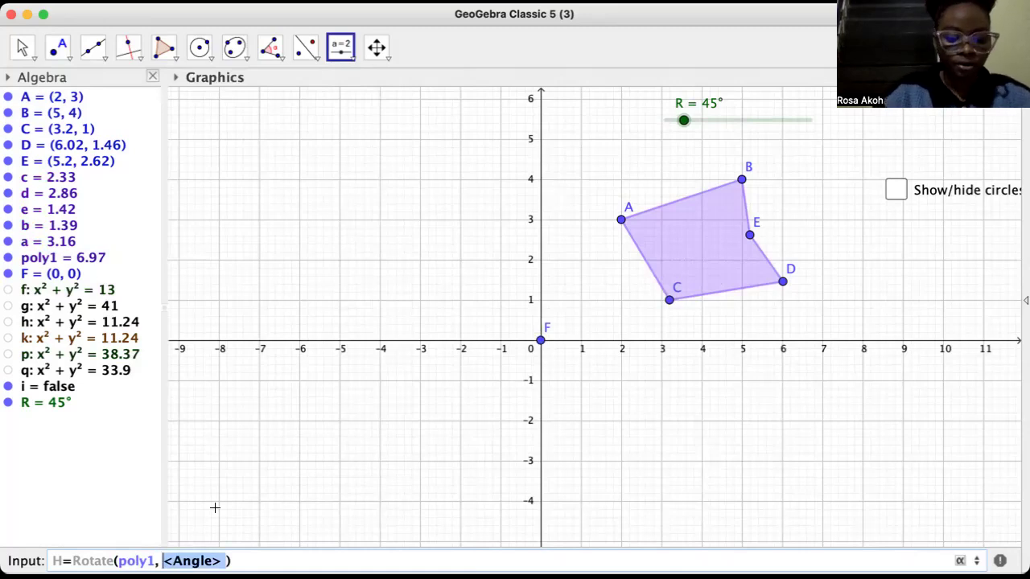
type("R")
key("Return")
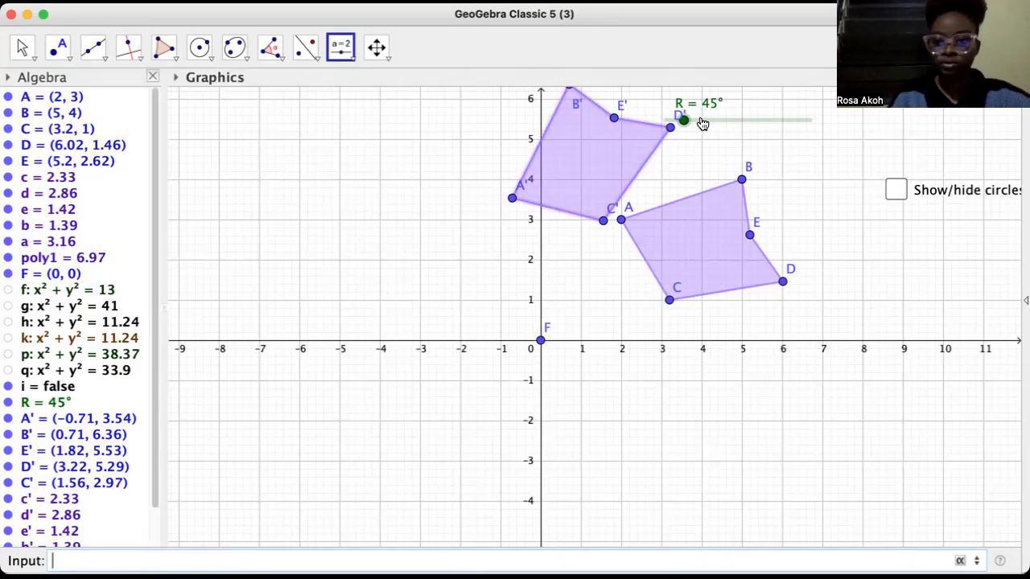
Set slider R to 100° to turn the rotated polygon.
left_click(727, 123)
left_click_drag(726, 123, 704, 122)
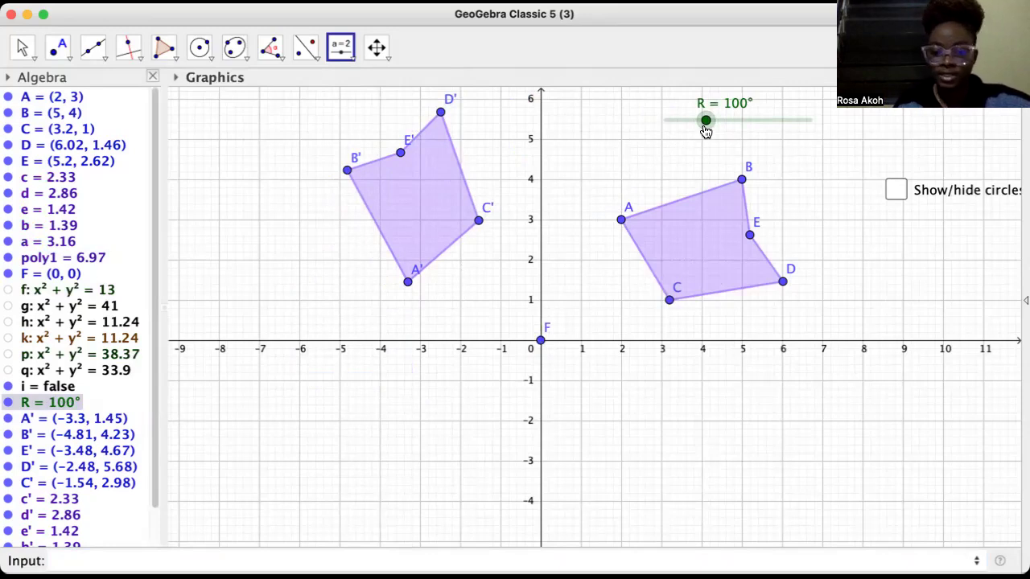
Draw segments from the origin point F to vertex A and to its rotated image A'.
left_click(108, 61)
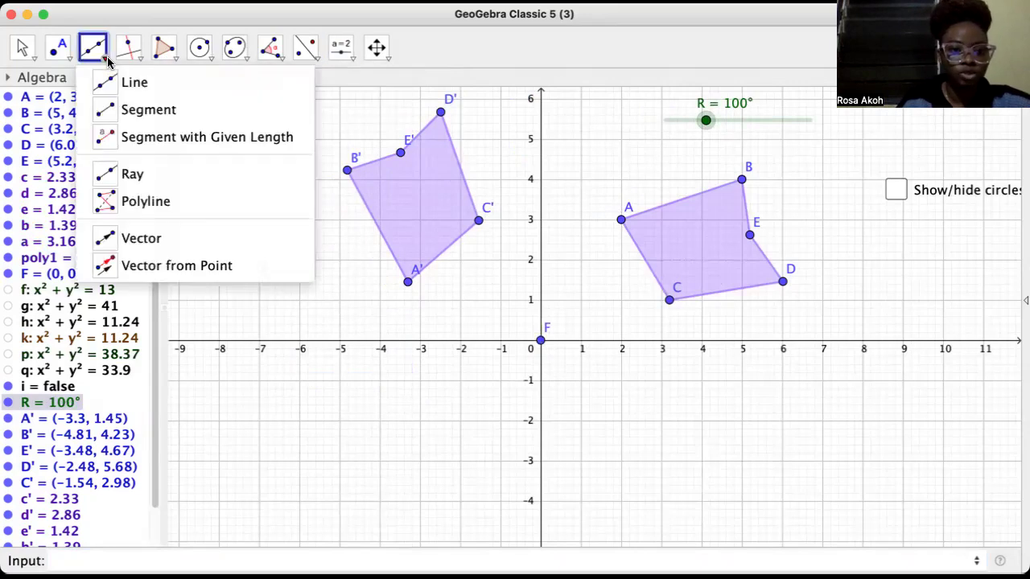
left_click(111, 111)
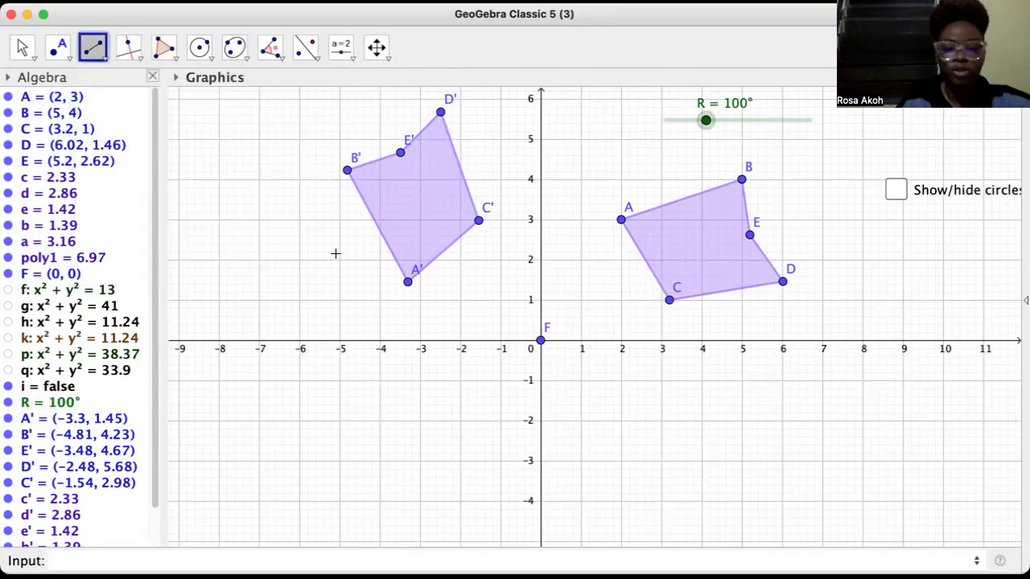
left_click(541, 344)
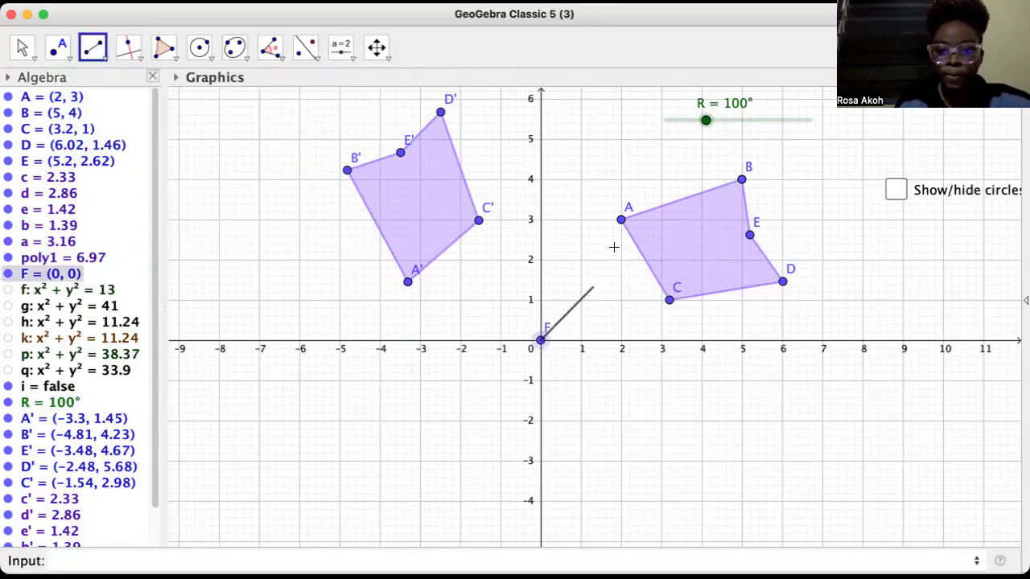
left_click(621, 222)
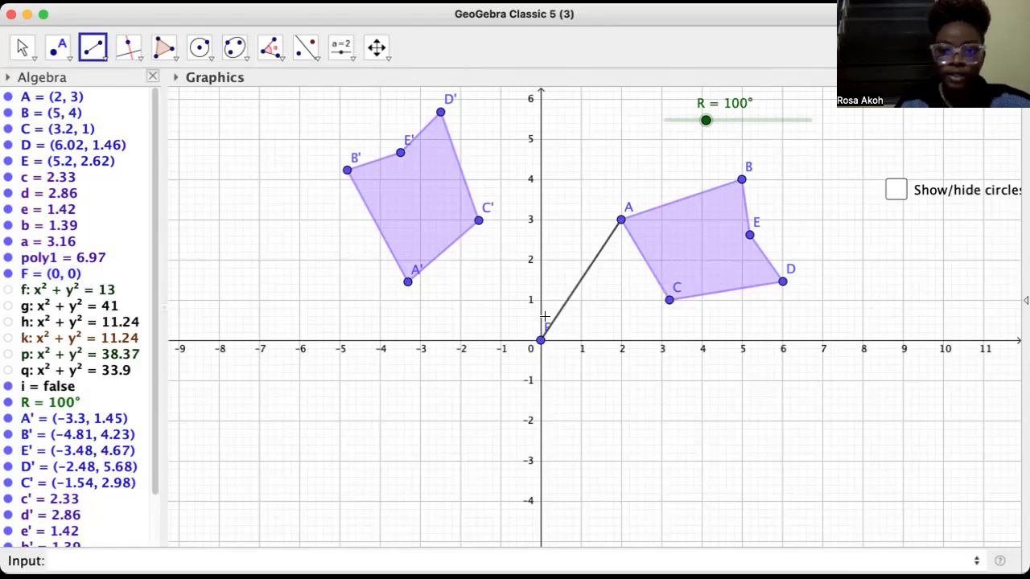
left_click(539, 345)
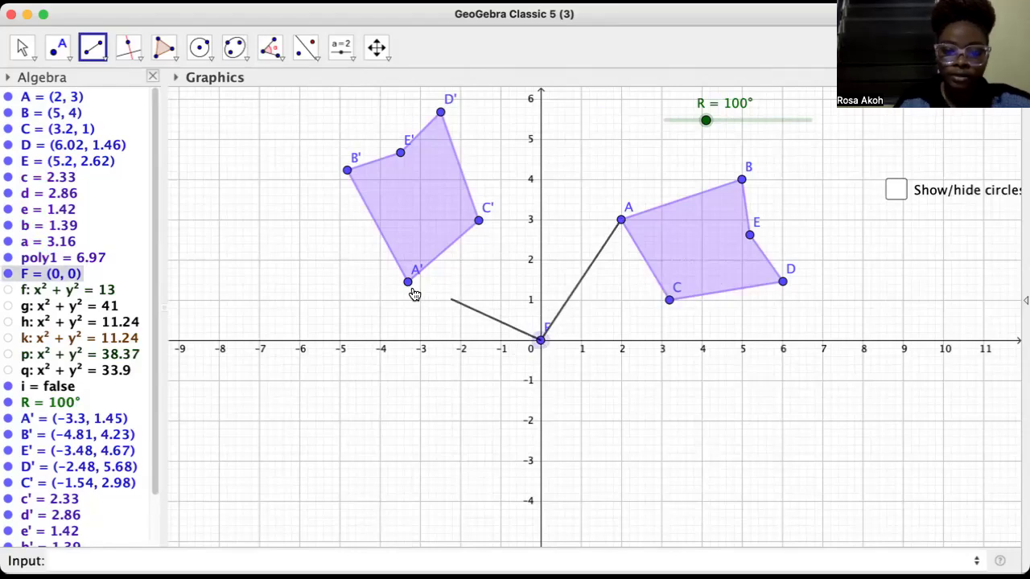
left_click(407, 281)
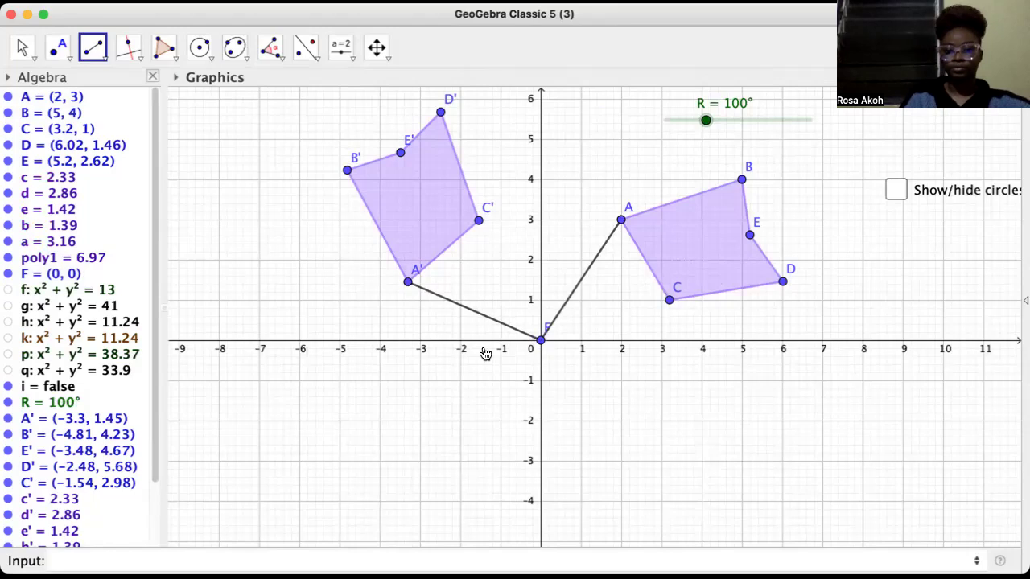
Mark the angle at F between vertex A and its image A' with the Angle tool.
left_click(270, 49)
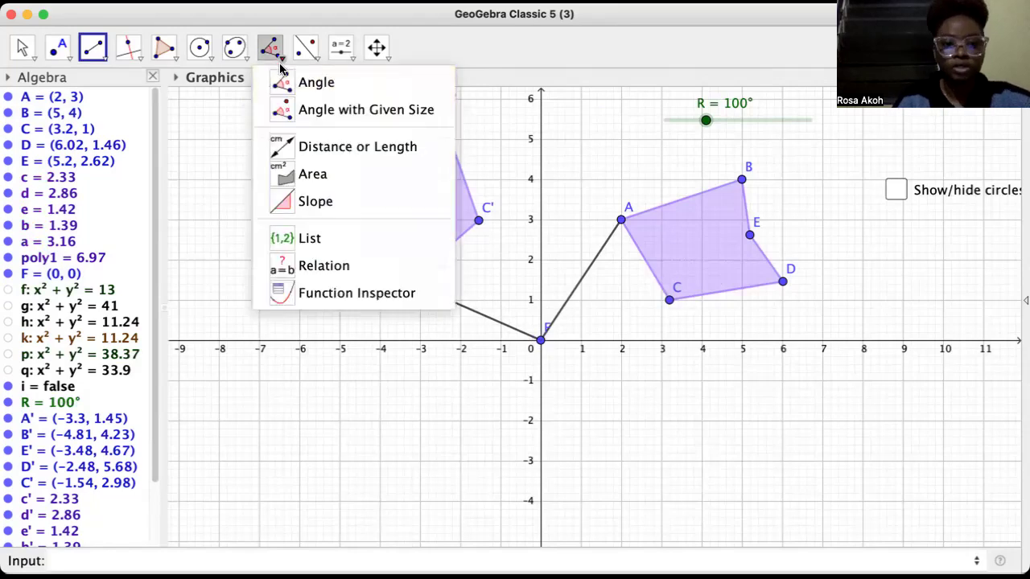
left_click(282, 74)
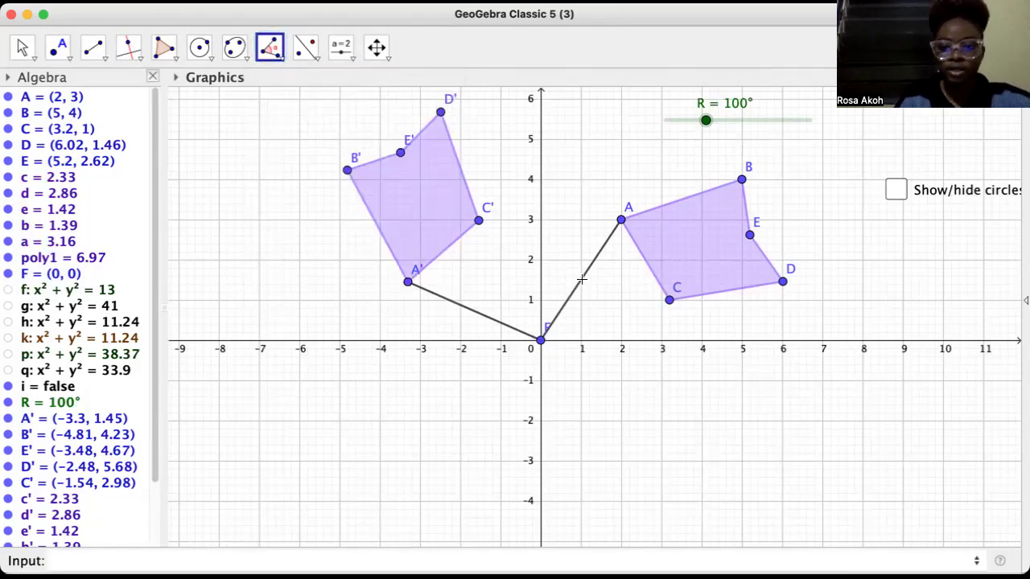
left_click(621, 219)
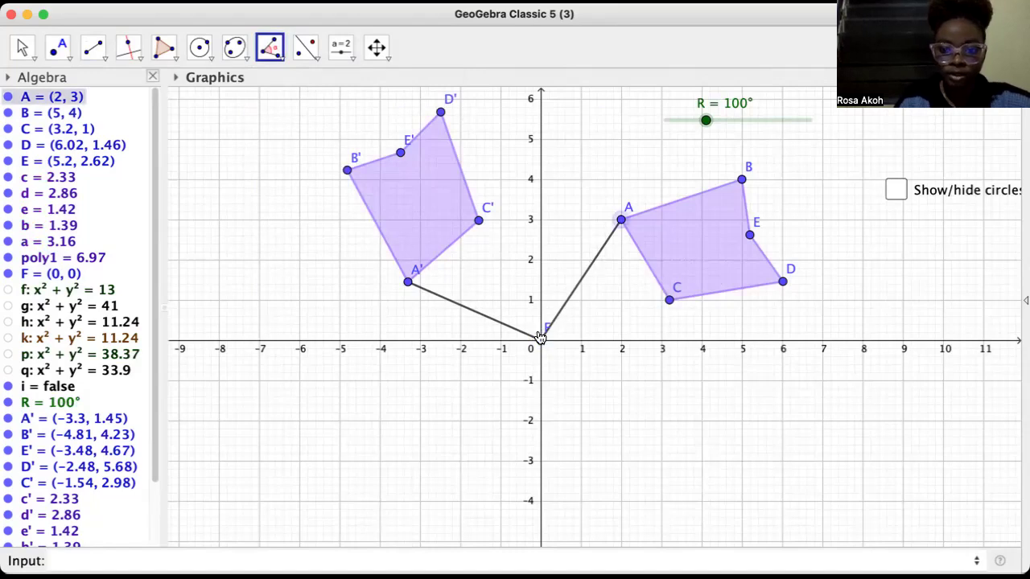
left_click(542, 339)
left_click(408, 282)
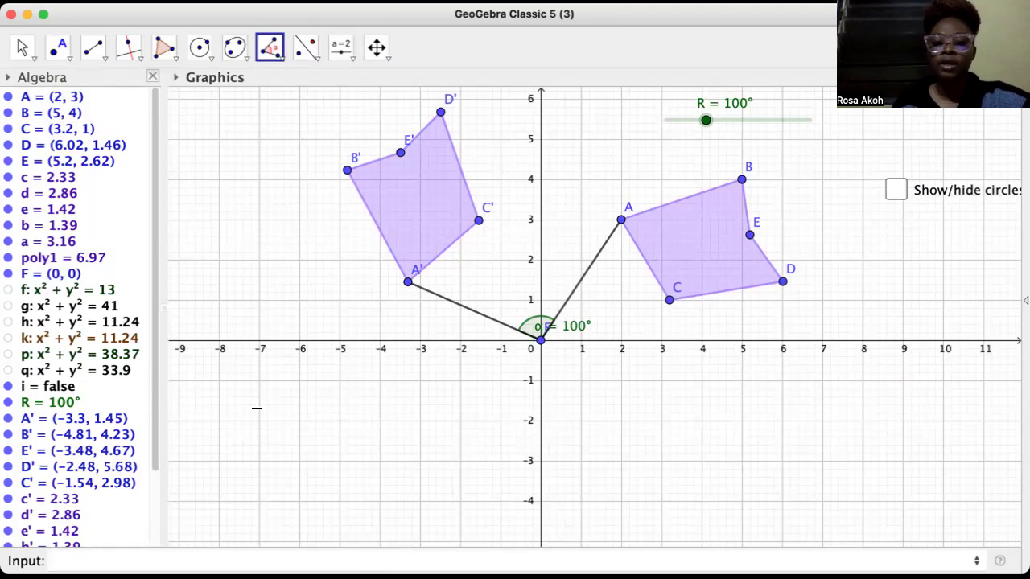
Mark all interior angles of the original polygon and of the rotated polygon with the Angle tool.
left_click(281, 57)
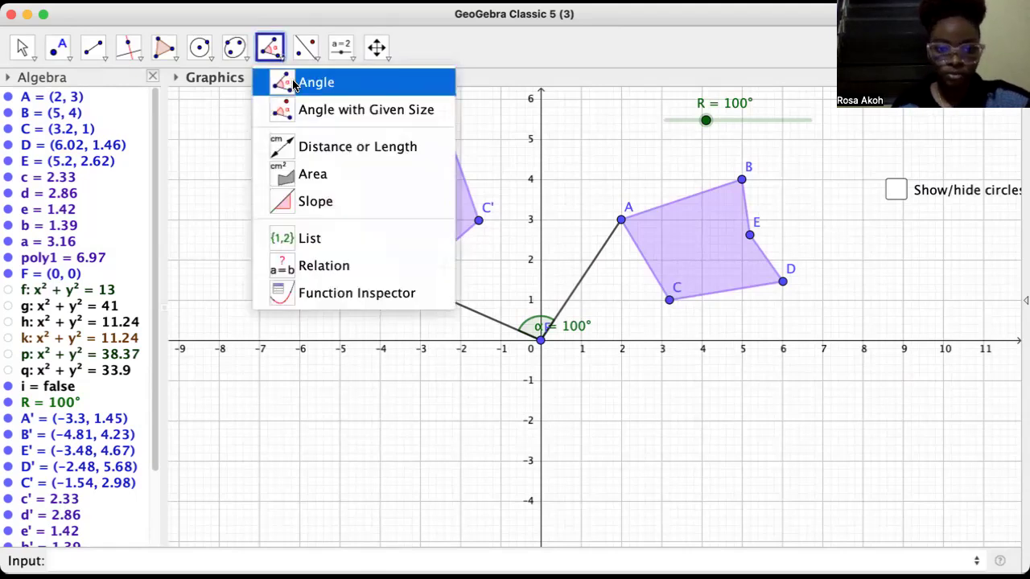
left_click(310, 82)
left_click(702, 236)
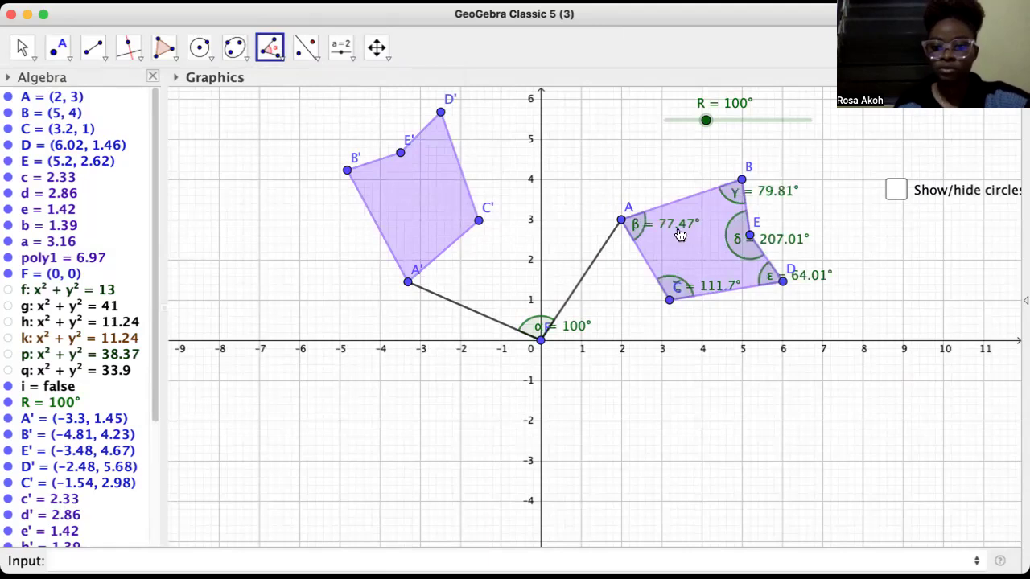
left_click(420, 182)
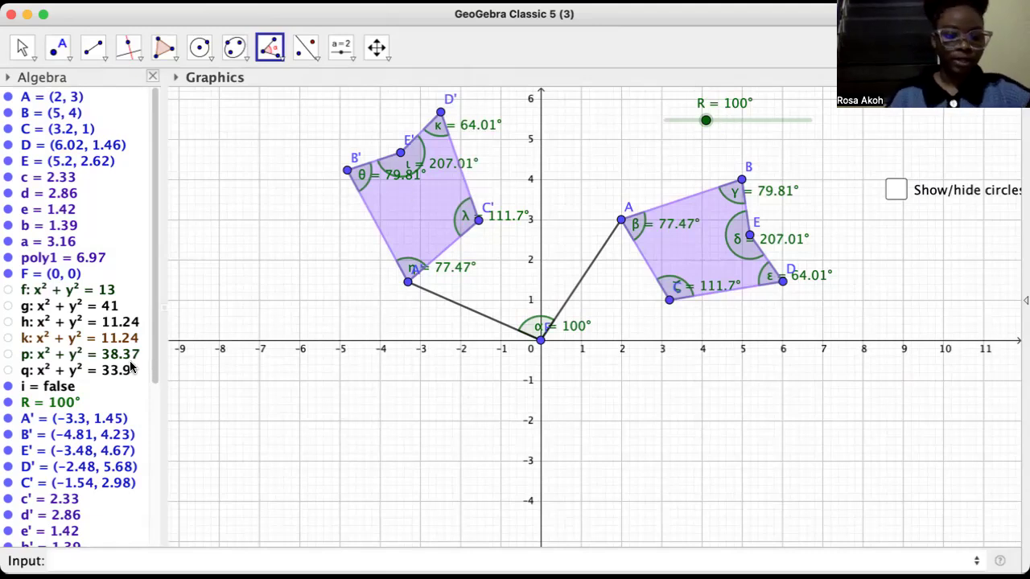
Hide the original polygon's interior angles ζ, ε, δ, γ and β, keeping angle α shown.
scroll(143, 482, "down", 3)
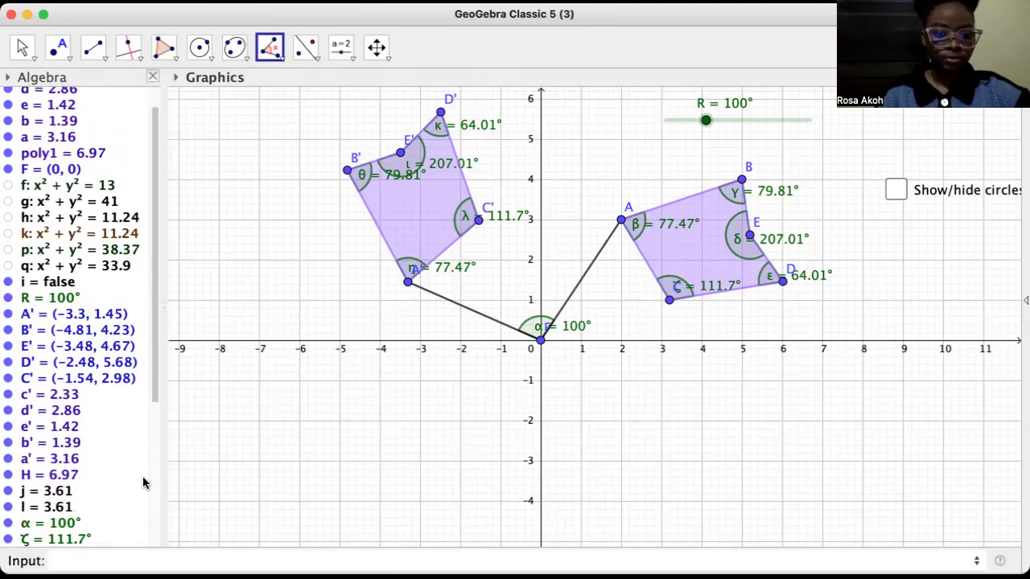
scroll(143, 483, "down", 2)
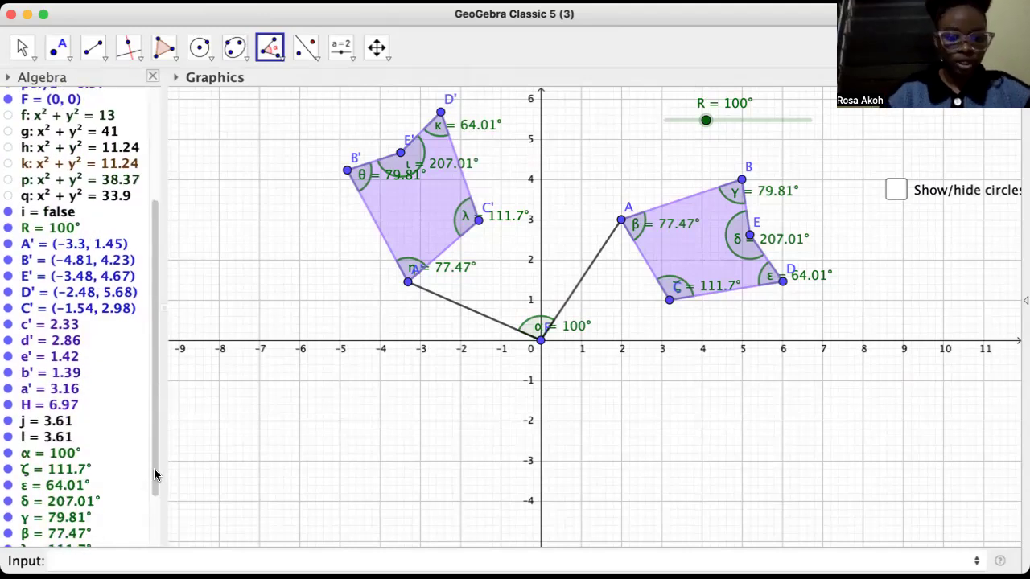
scroll(155, 478, "down", 1)
left_click(8, 430)
left_click(8, 430)
left_click(8, 444)
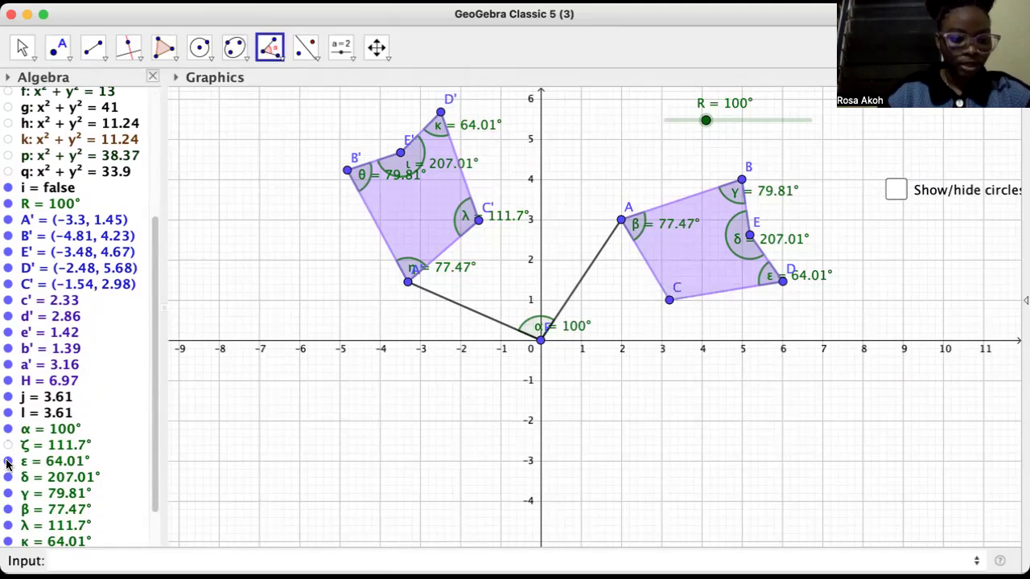
left_click(7, 462)
left_click(8, 477)
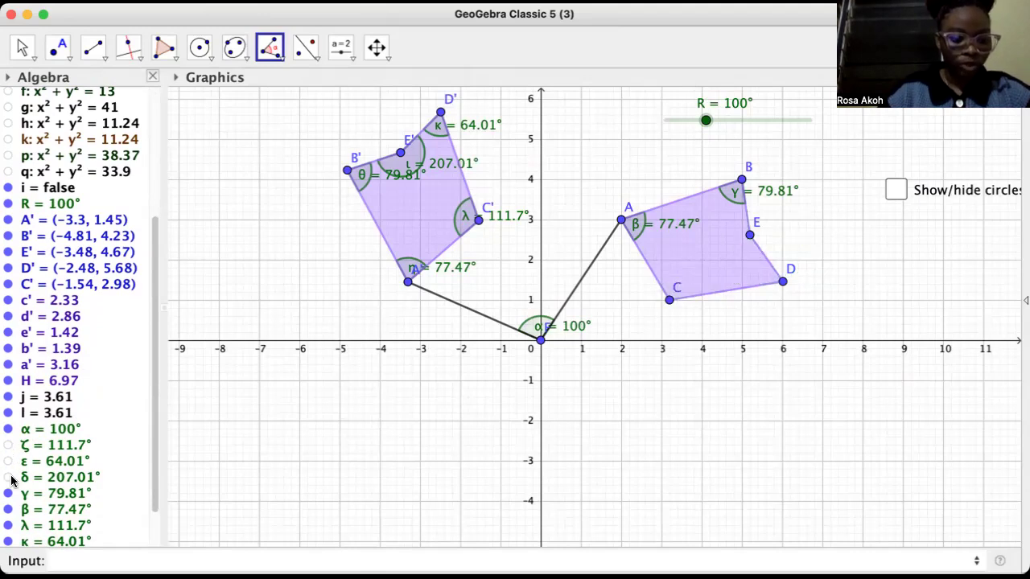
scroll(11, 470, "down", 3)
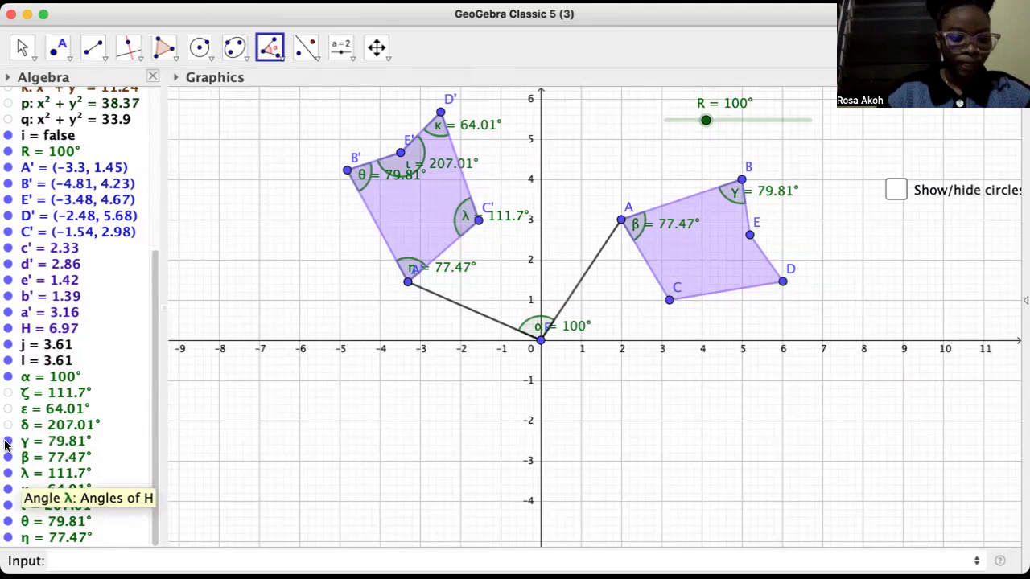
left_click(7, 444)
left_click(9, 458)
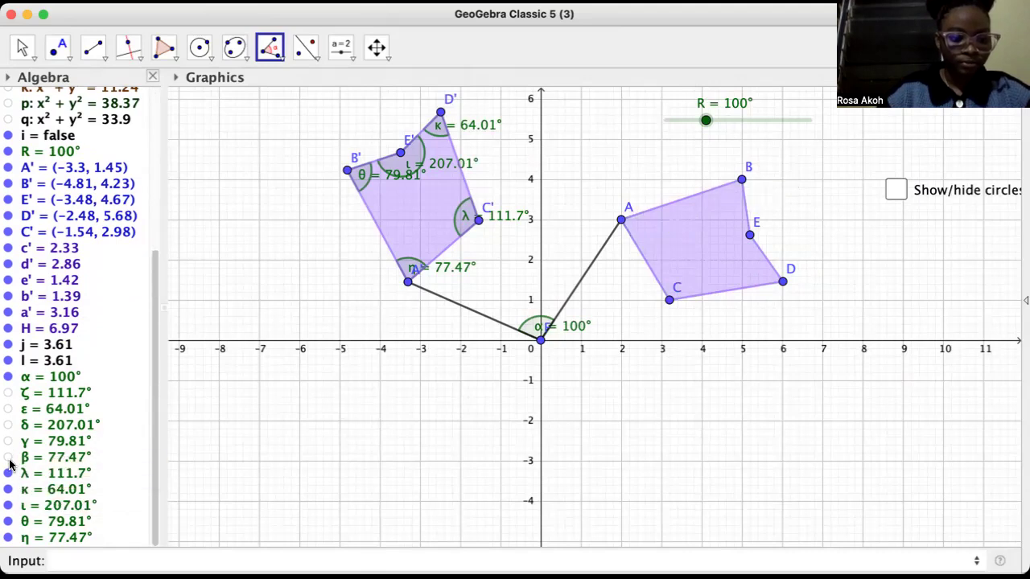
Hide the rotated polygon's interior angles λ, κ, ι, θ and η.
left_click(8, 473)
left_click(8, 489)
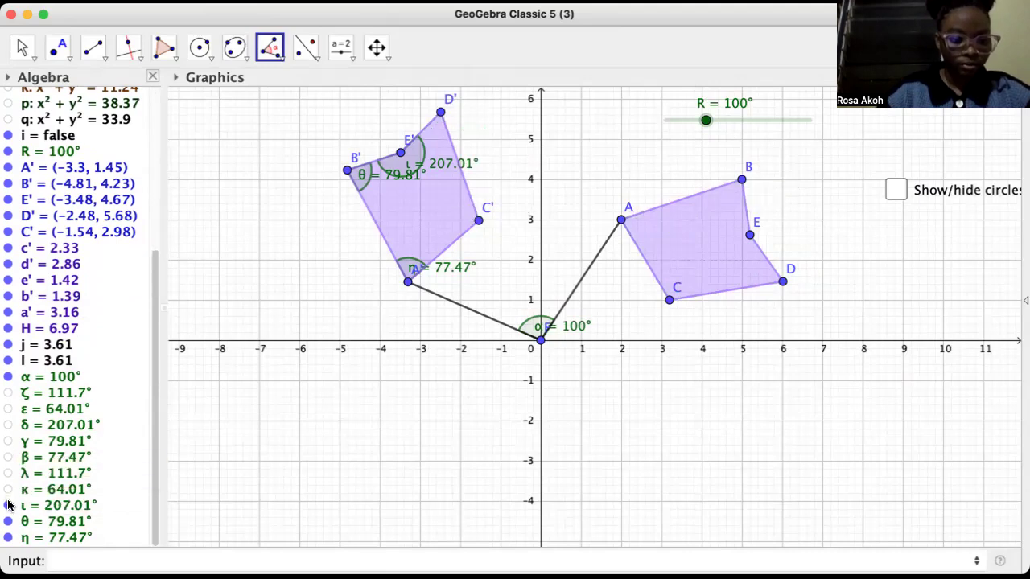
left_click(8, 505)
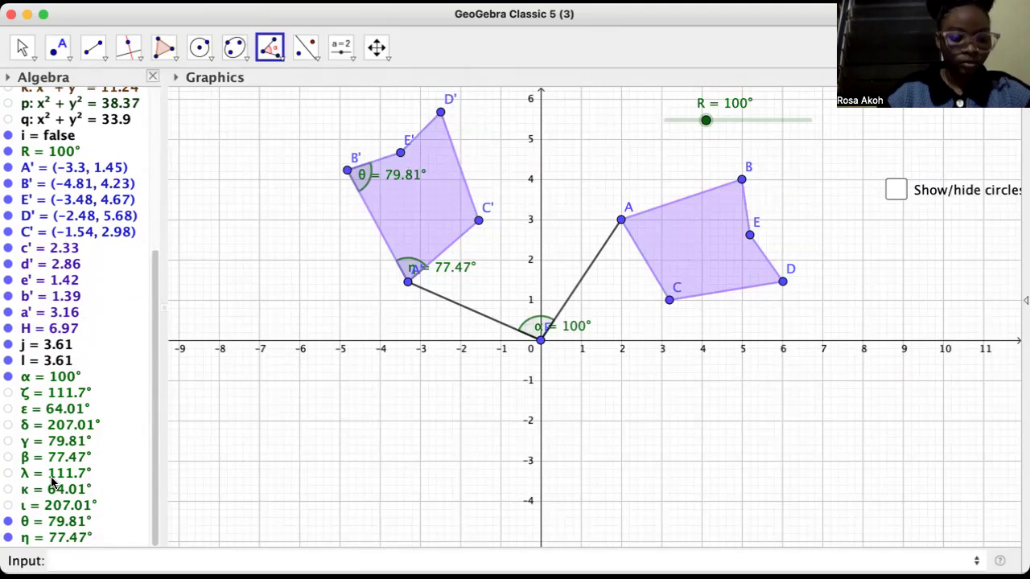
left_click(8, 521)
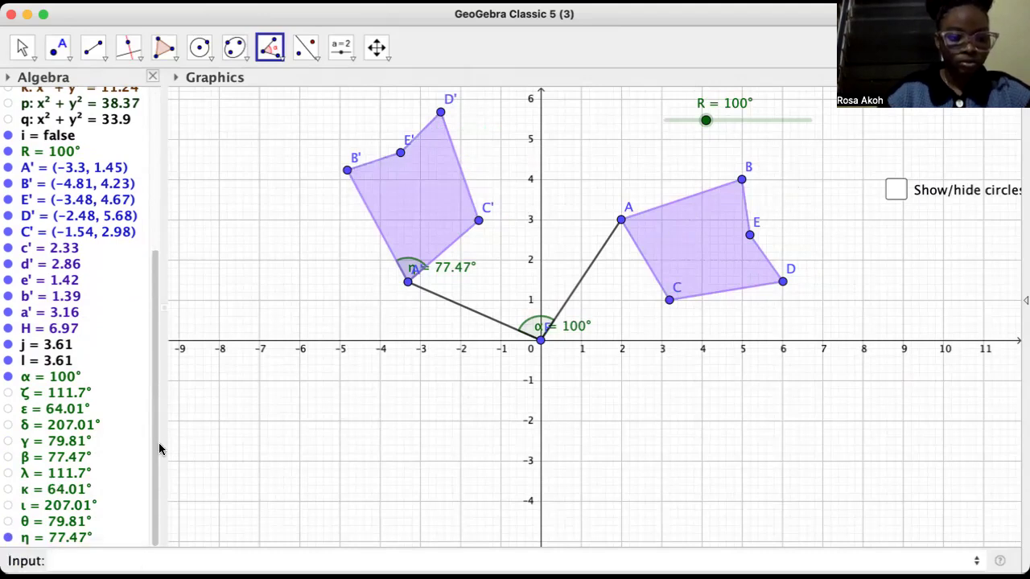
left_click(8, 538)
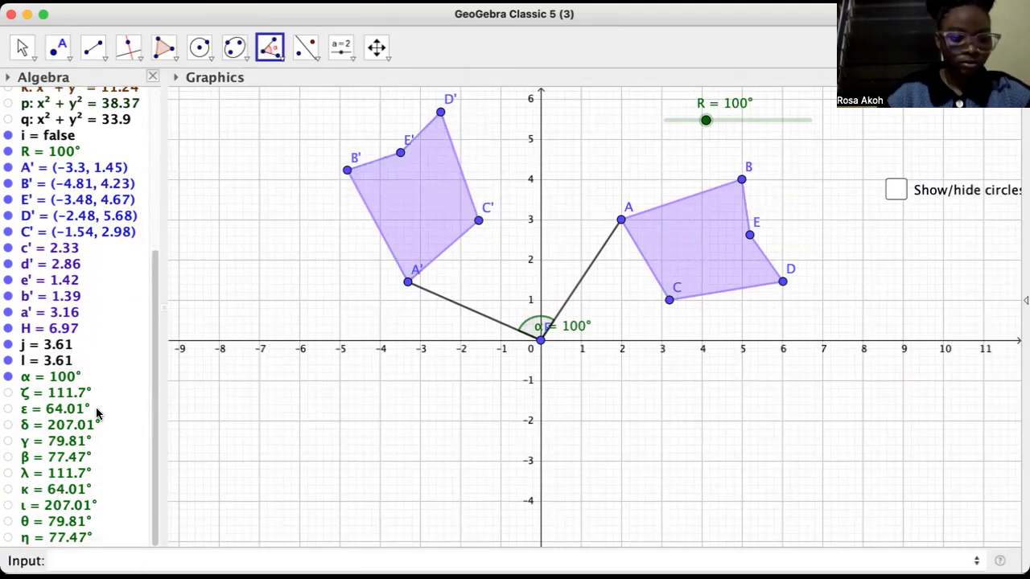
Mark the rotated polygon's interior angles again and hide the new angles ρ, ο, ξ, ν and μ.
left_click(426, 206)
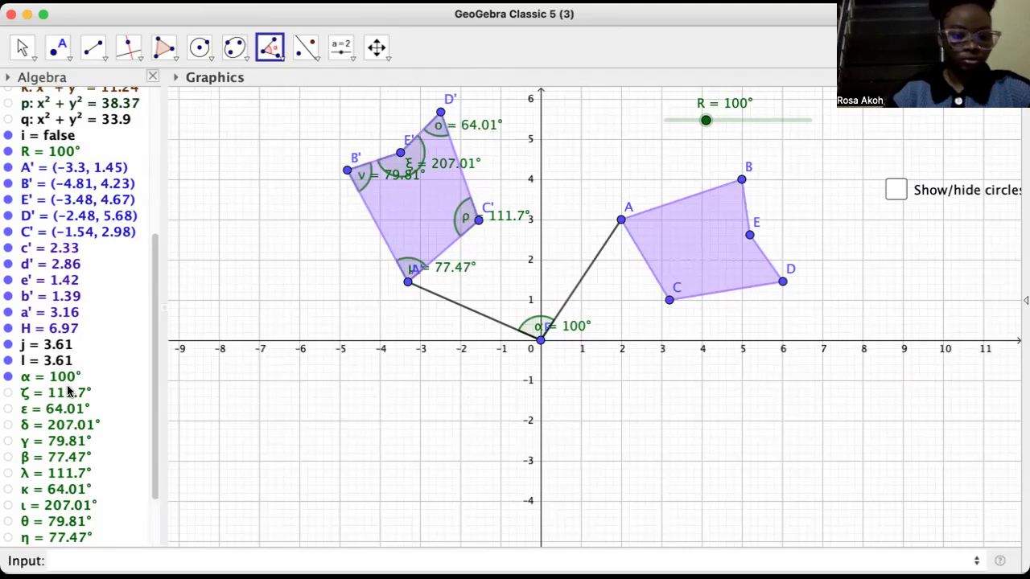
scroll(46, 424, "down", 5)
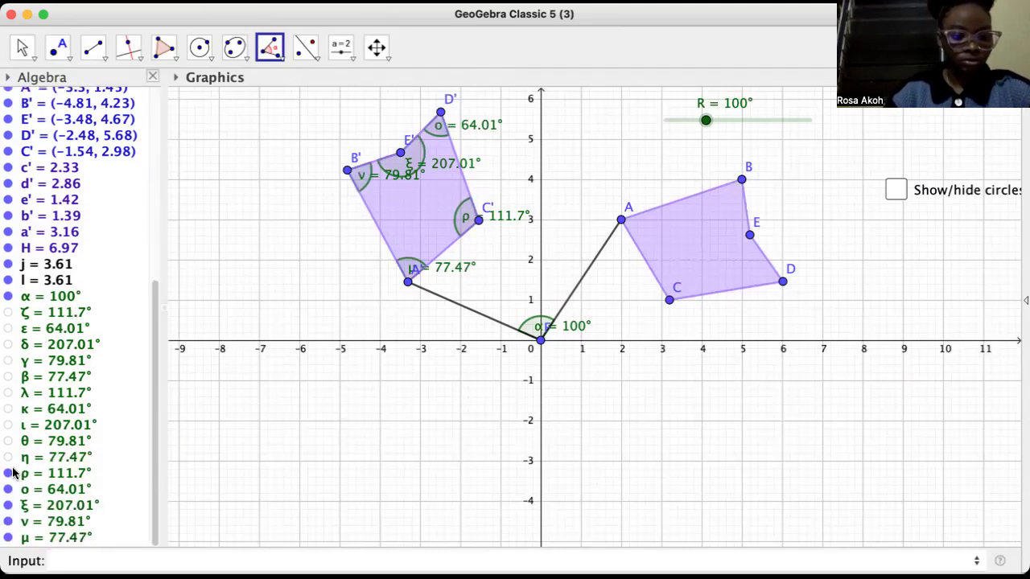
left_click(8, 473)
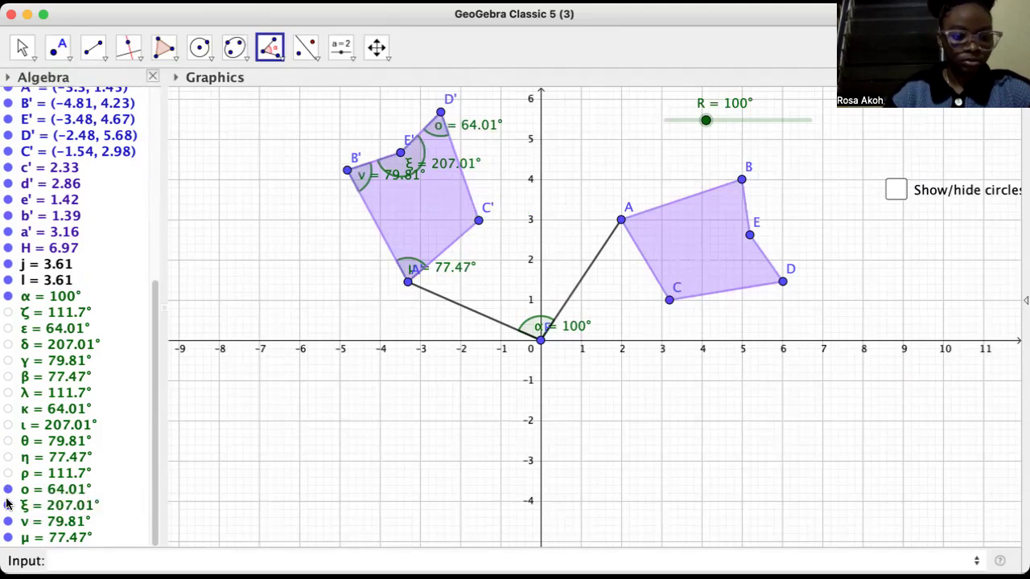
left_click(8, 489)
left_click(8, 505)
left_click(8, 522)
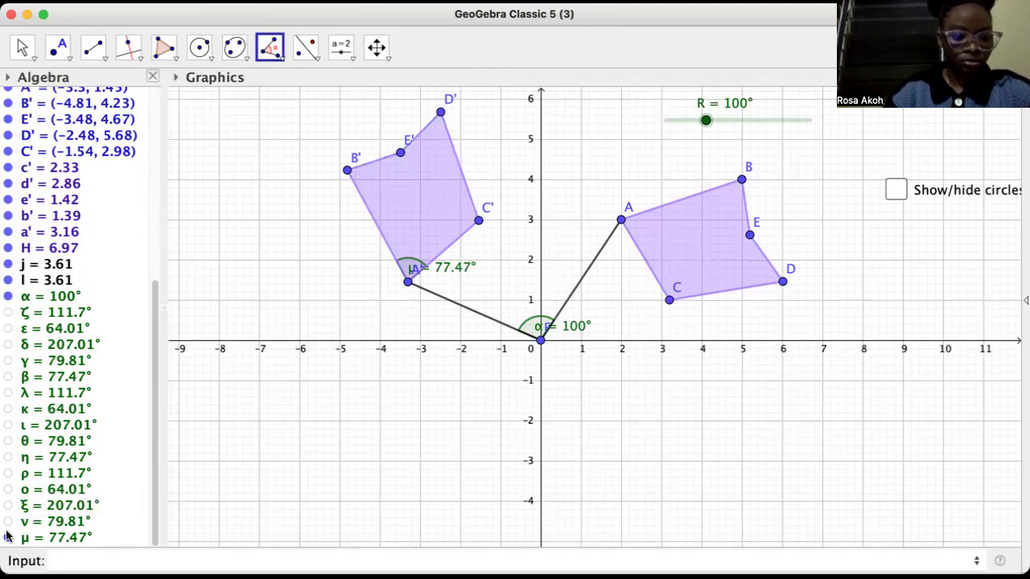
left_click(8, 537)
Change the color of the rotated polygon H to red (255, 0, 51) in its object properties.
left_click(23, 47)
scroll(91, 232, "up", 5)
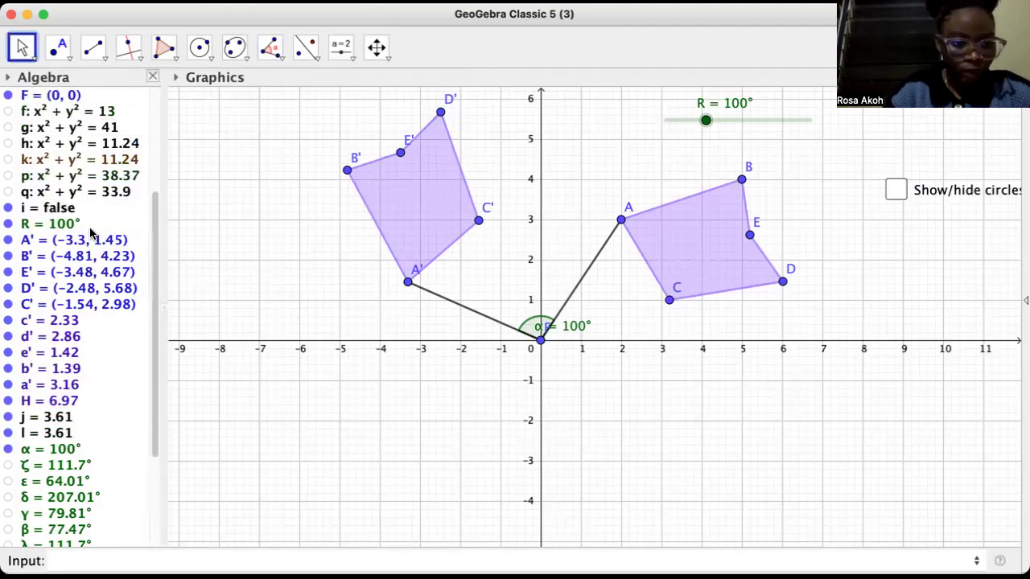
right_click(64, 402)
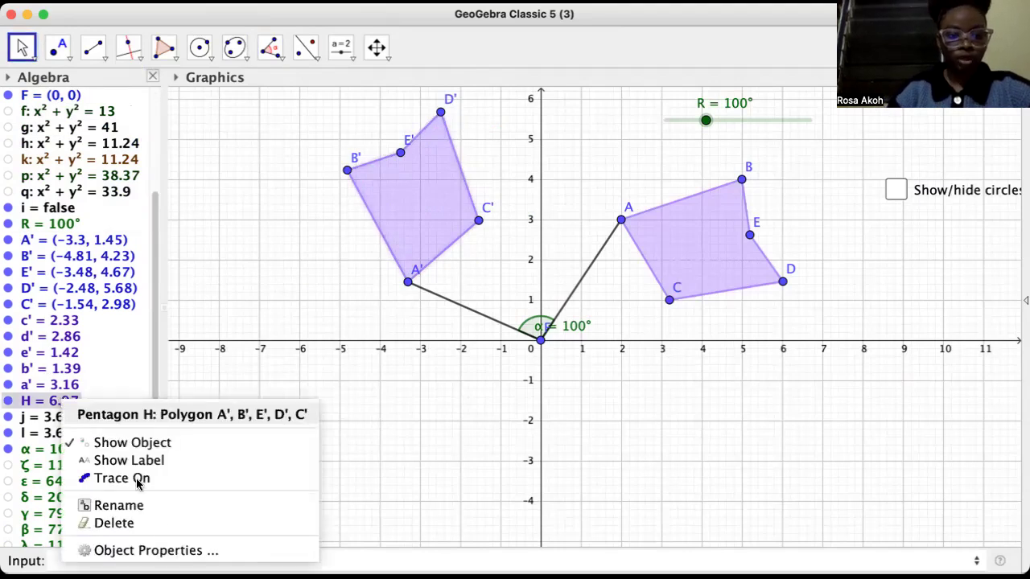
left_click(172, 551)
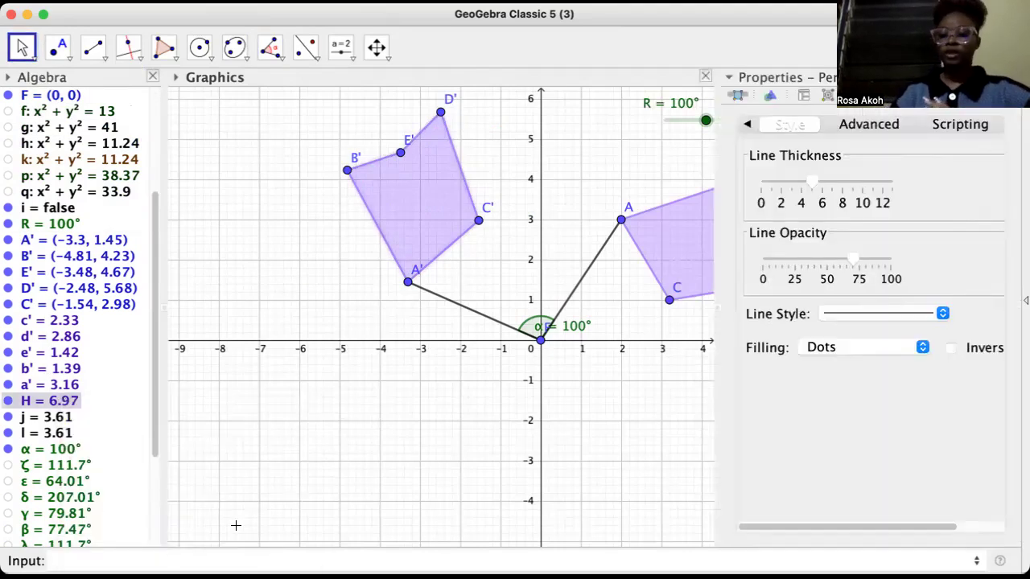
left_click(746, 124)
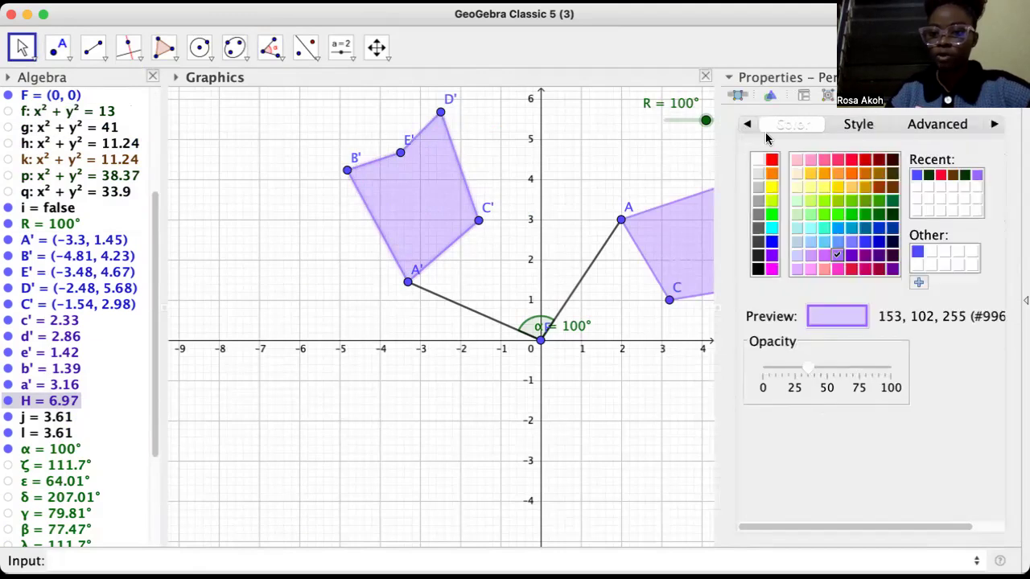
left_click(850, 160)
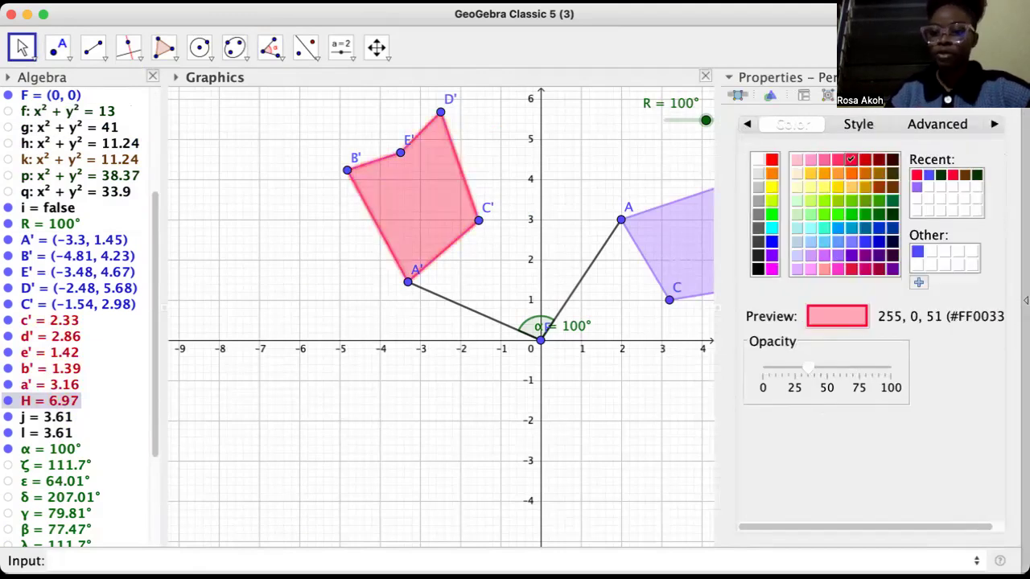
left_click(1011, 76)
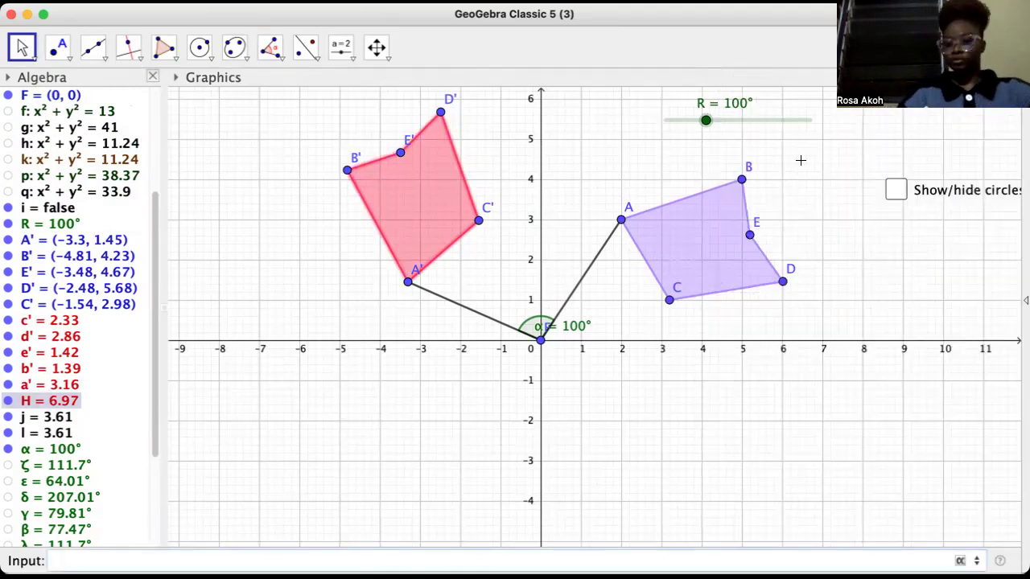
Turn on the animation of angle slider R.
left_click(763, 121)
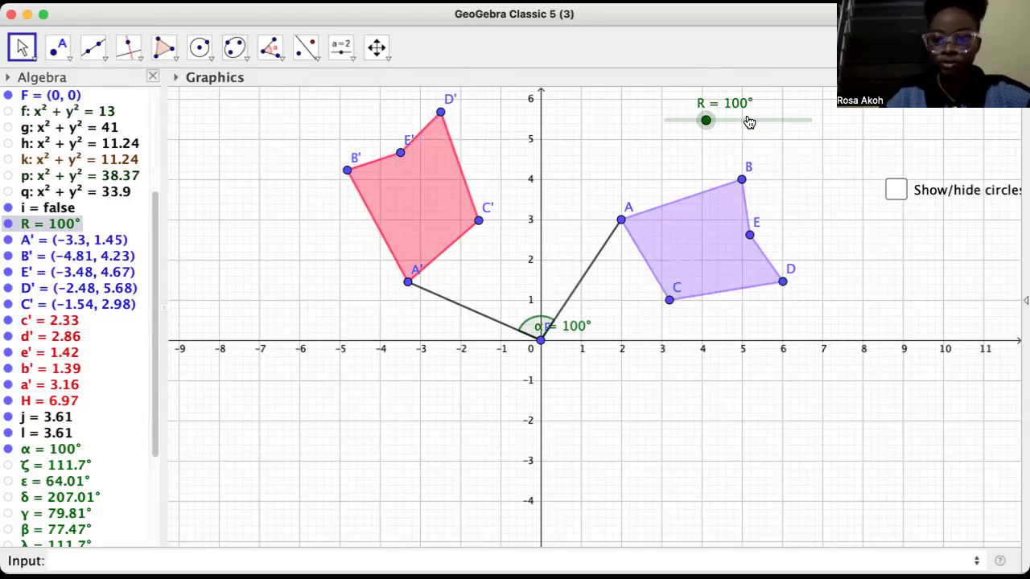
right_click(748, 122)
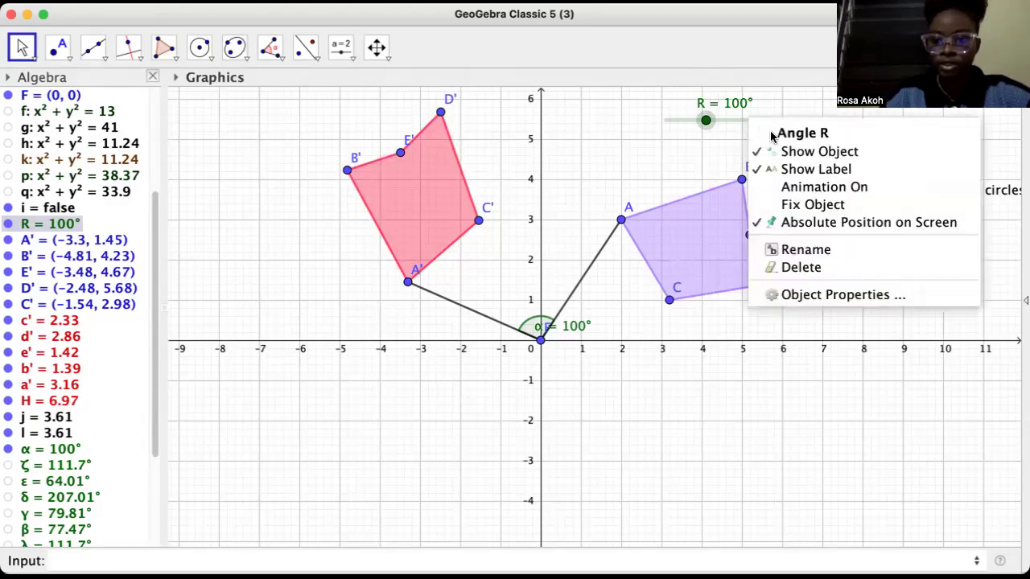
left_click(794, 184)
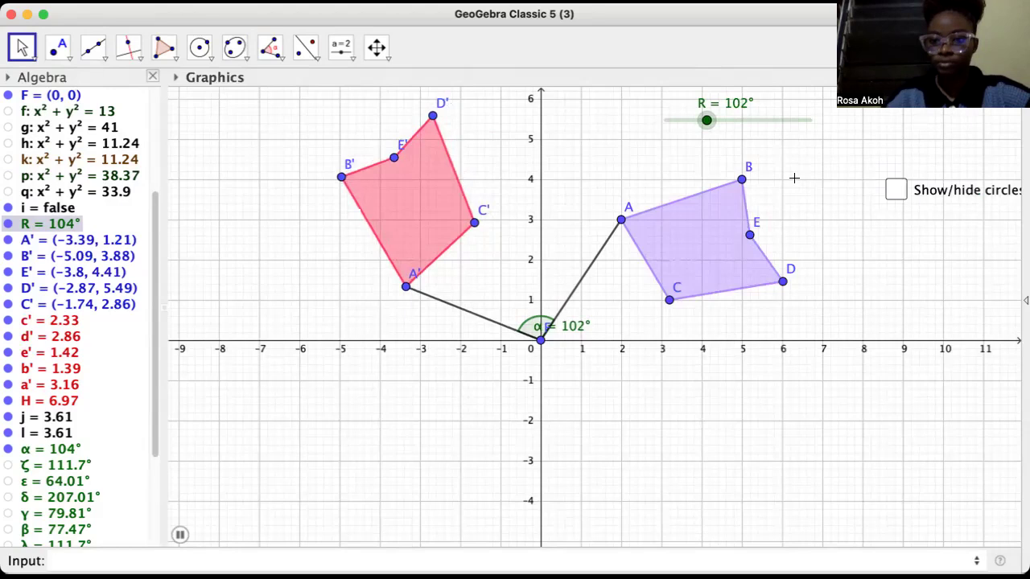
Set the animation speed of slider R to 5 in its object properties and close the properties.
right_click(760, 121)
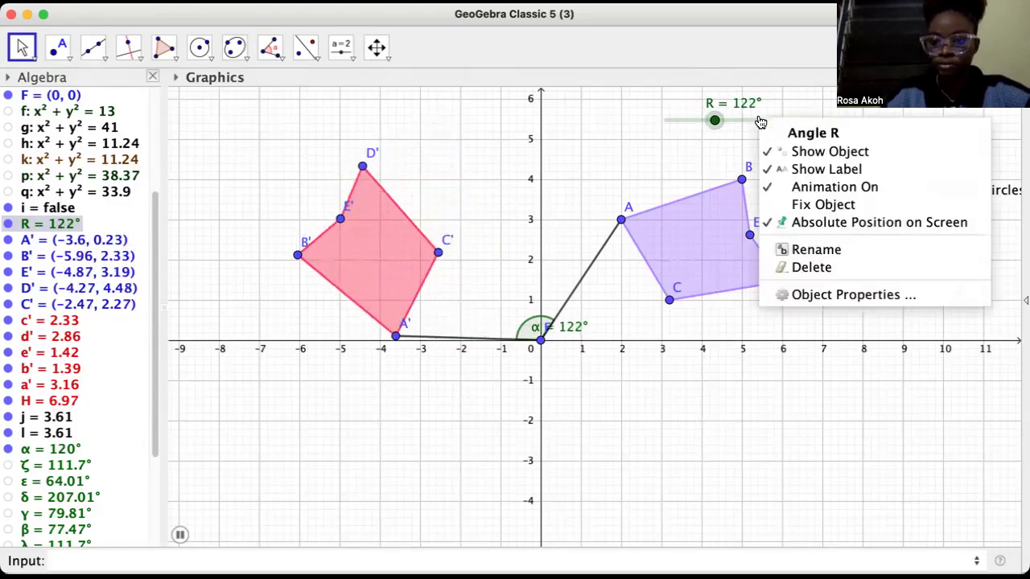
left_click(816, 294)
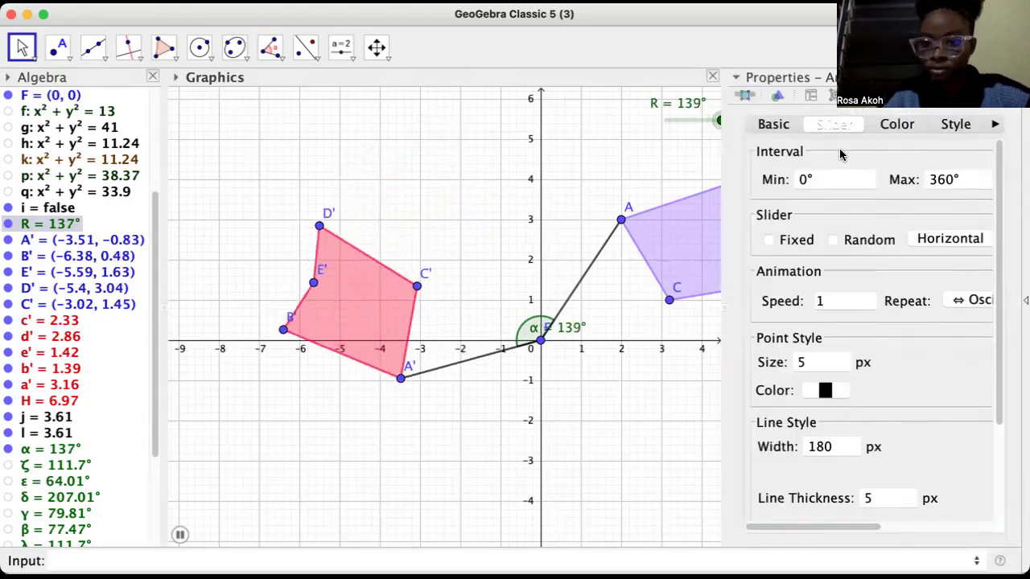
left_click(832, 296)
key("BackSpace")
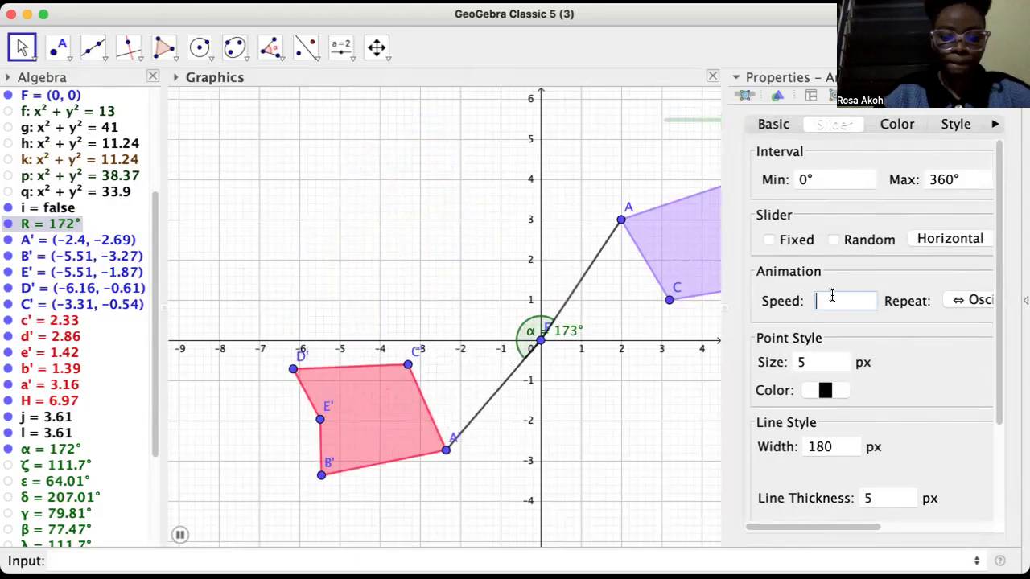
type("5")
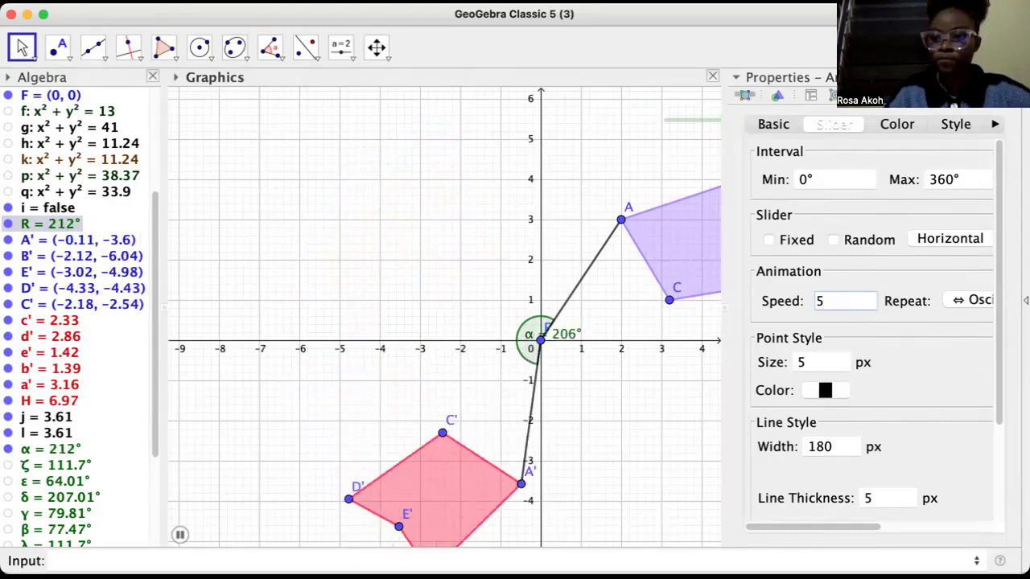
left_click(1009, 77)
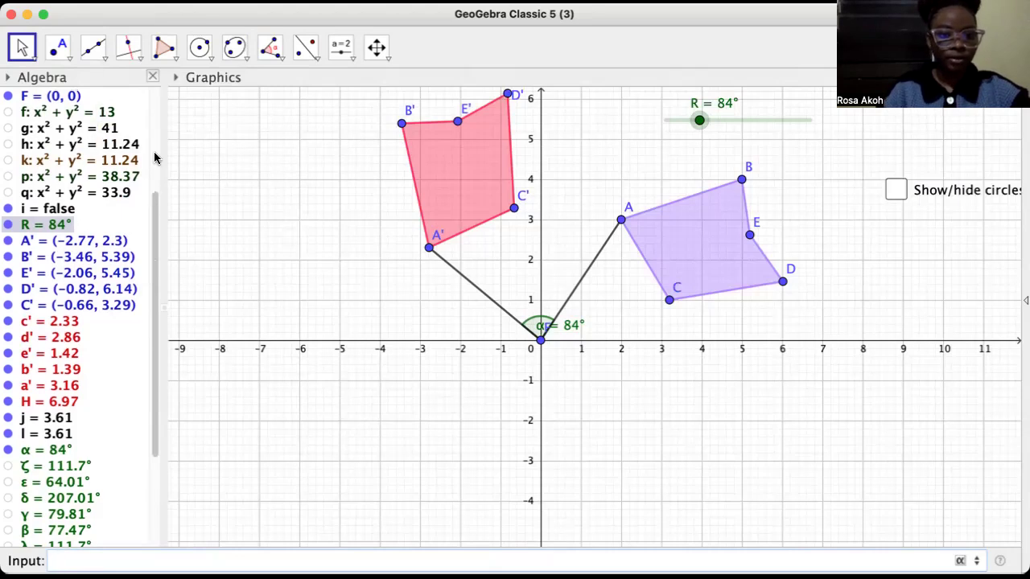
Set angle slider R to 90° to rotate the red polygon a quarter turn about the origin.
scroll(157, 140, "up", 6)
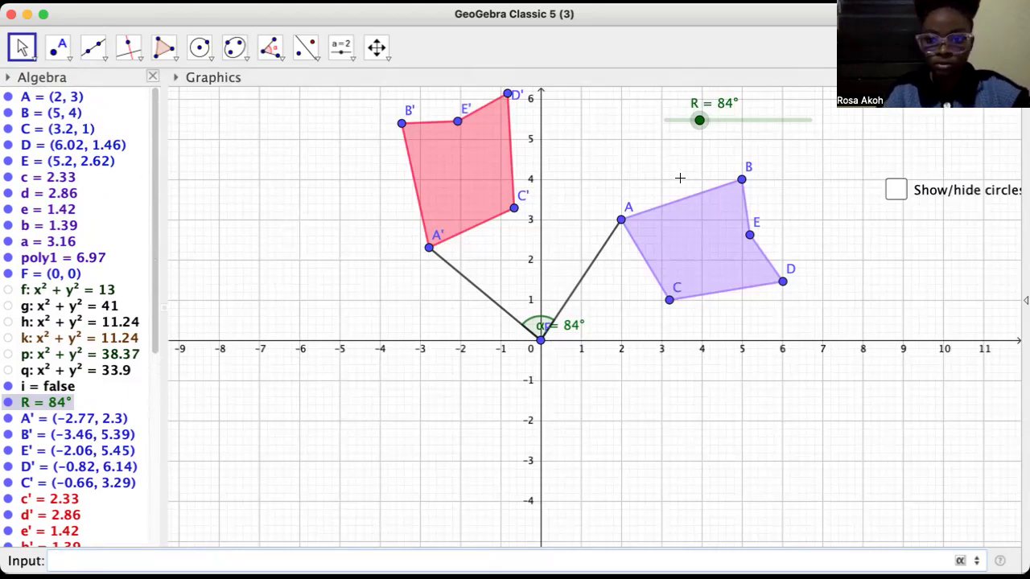
mouse_move(699, 120)
left_mouse_down()
mouse_move(668, 121)
mouse_move(692, 121)
left_mouse_up()
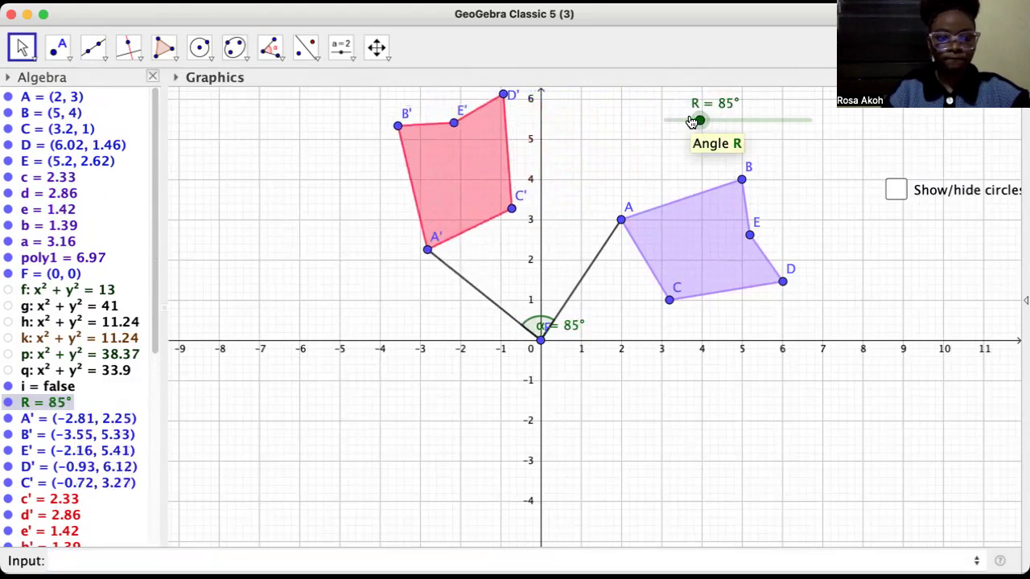
left_click_drag(692, 122, 693, 122)
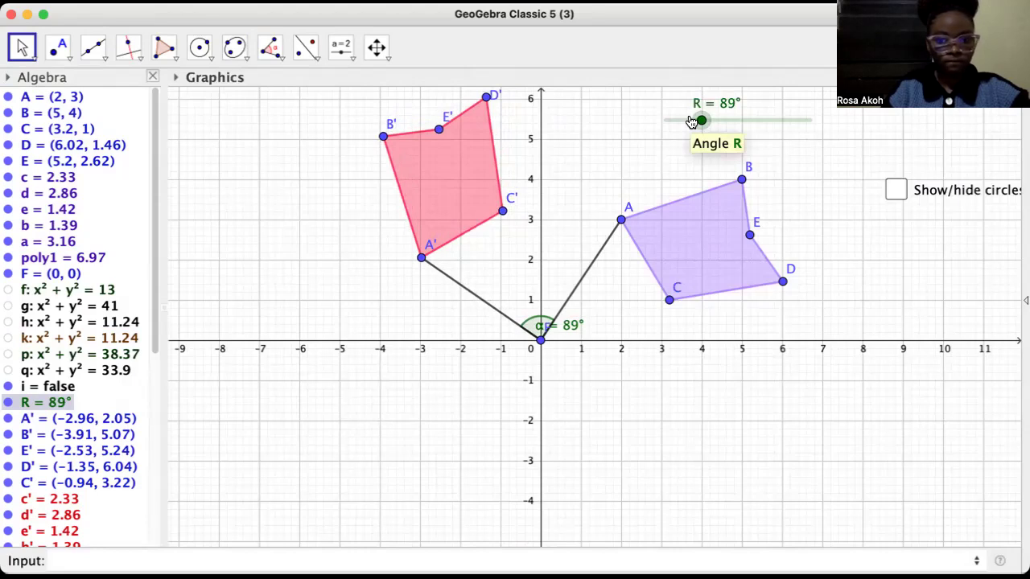
key("Right")
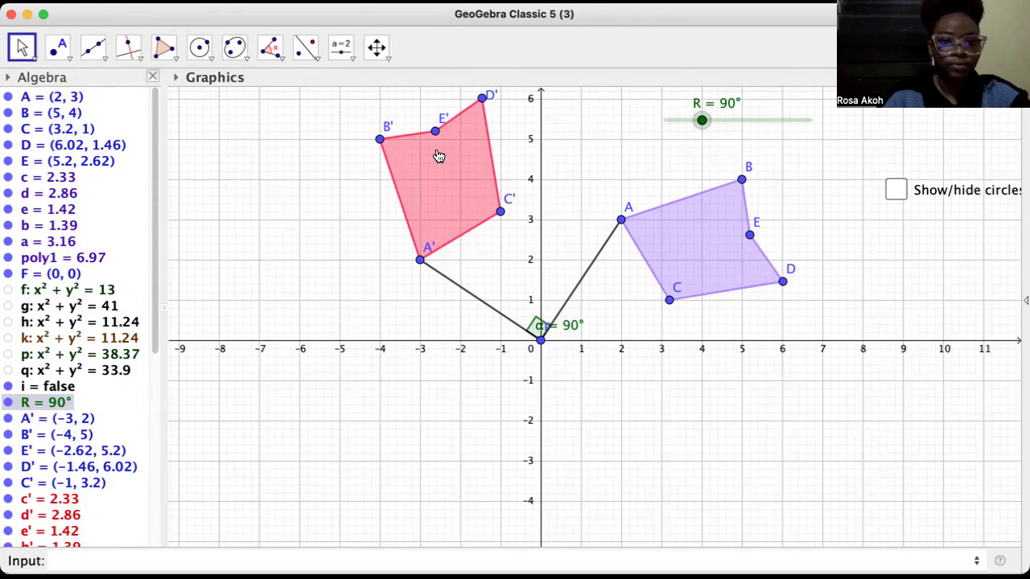
Add the text labels (x,y) beside the original polygon and (-y,x) beside the rotated red polygon.
left_click(351, 56)
left_click(371, 112)
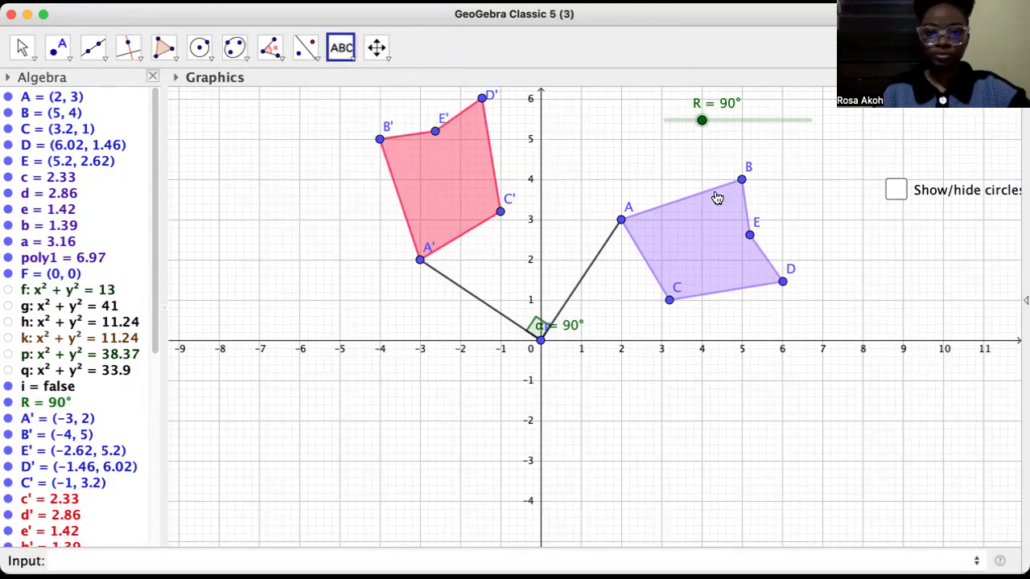
left_click(802, 231)
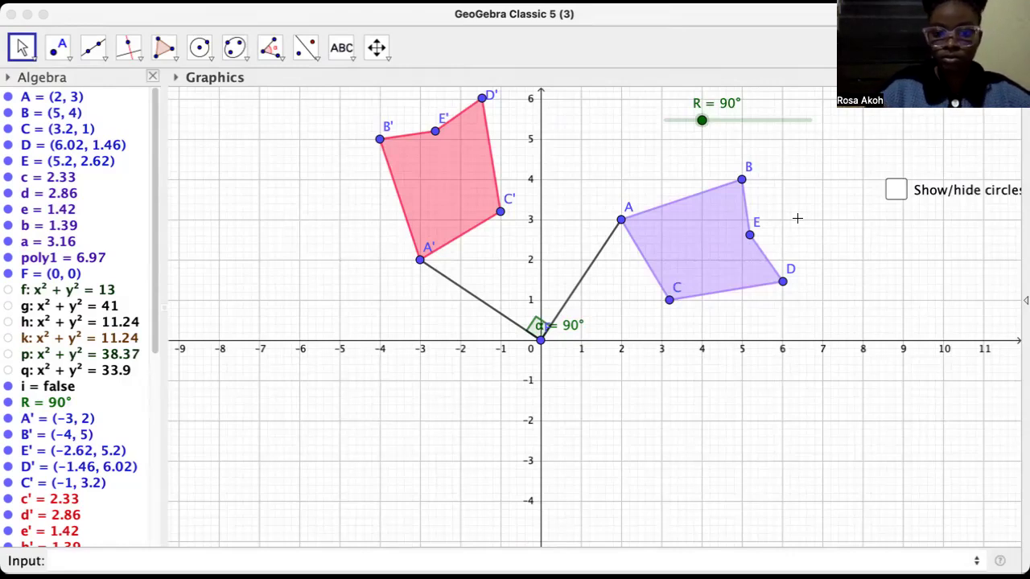
left_click(625, 438)
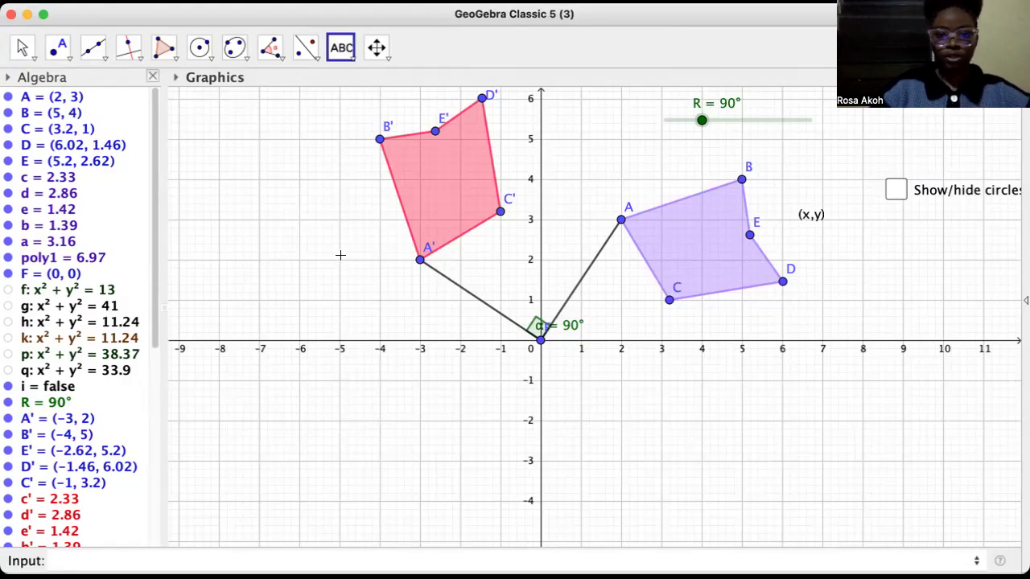
key("Escape")
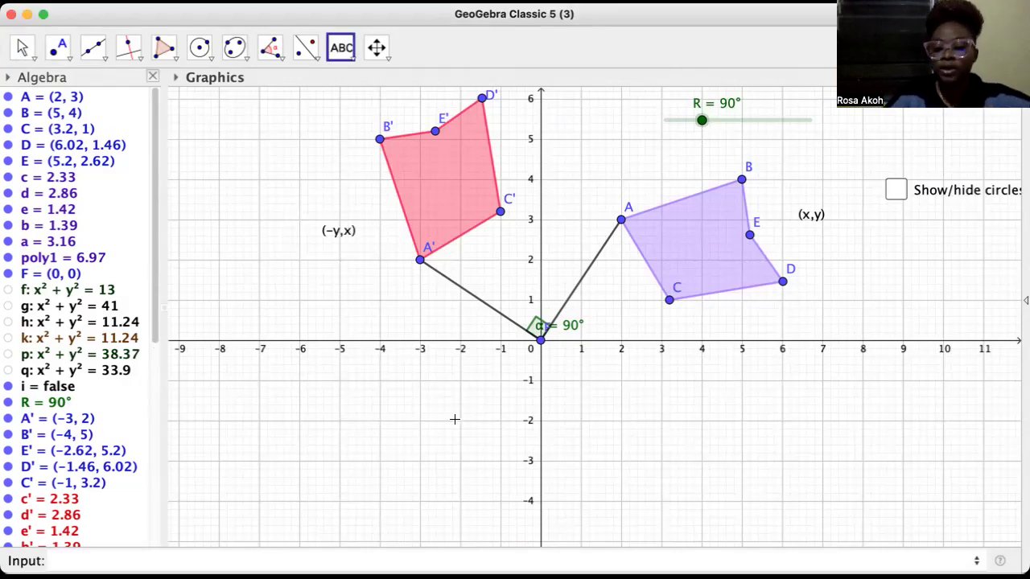
Set angle slider R to 180° to rotate the red polygon a half turn.
left_click_drag(703, 123, 734, 123)
key("Right")
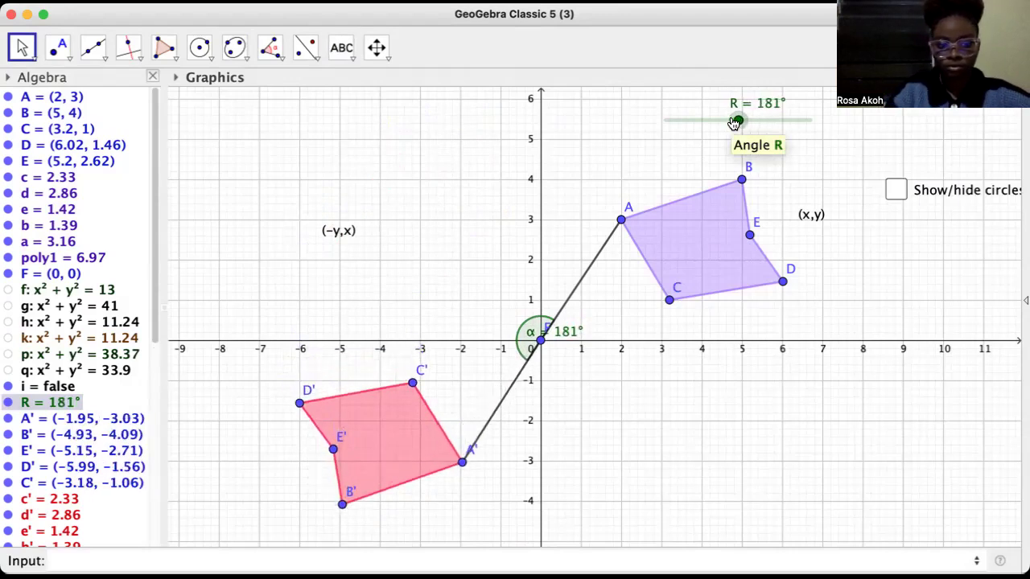
key("Left")
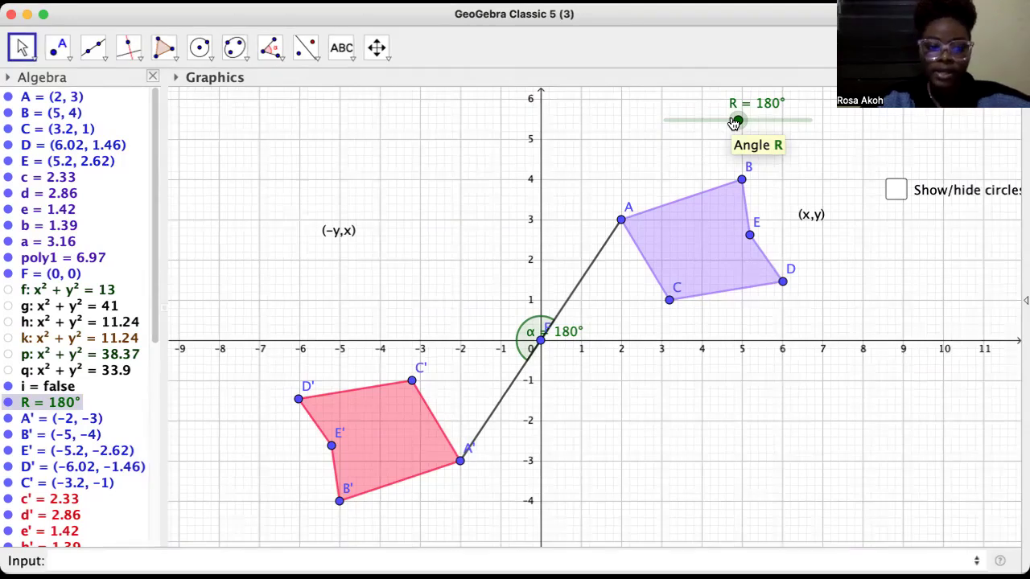
Add the text label (-x,-y) beside the red polygon in the third quadrant.
left_click(255, 419)
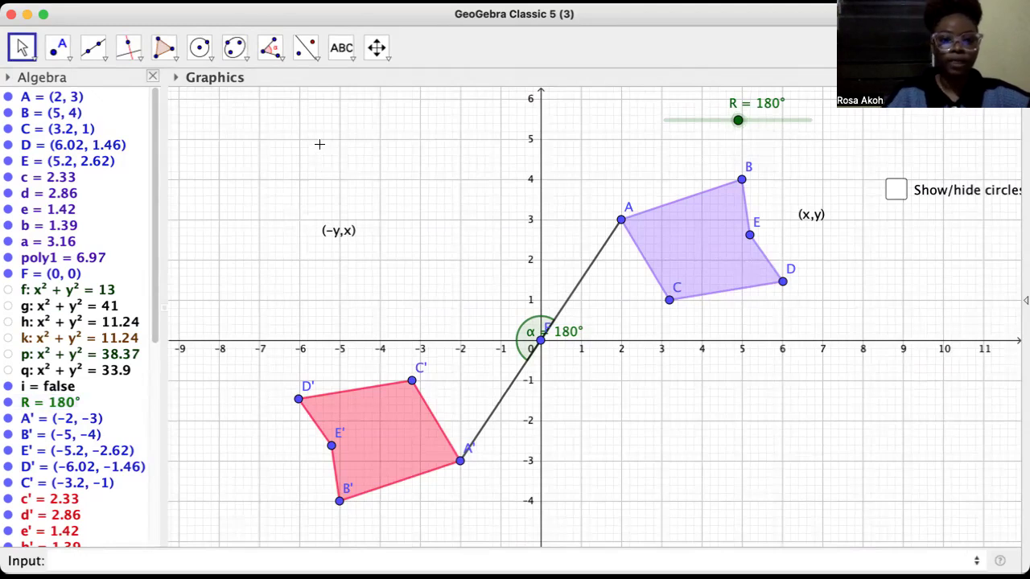
left_click(345, 50)
left_click(252, 424)
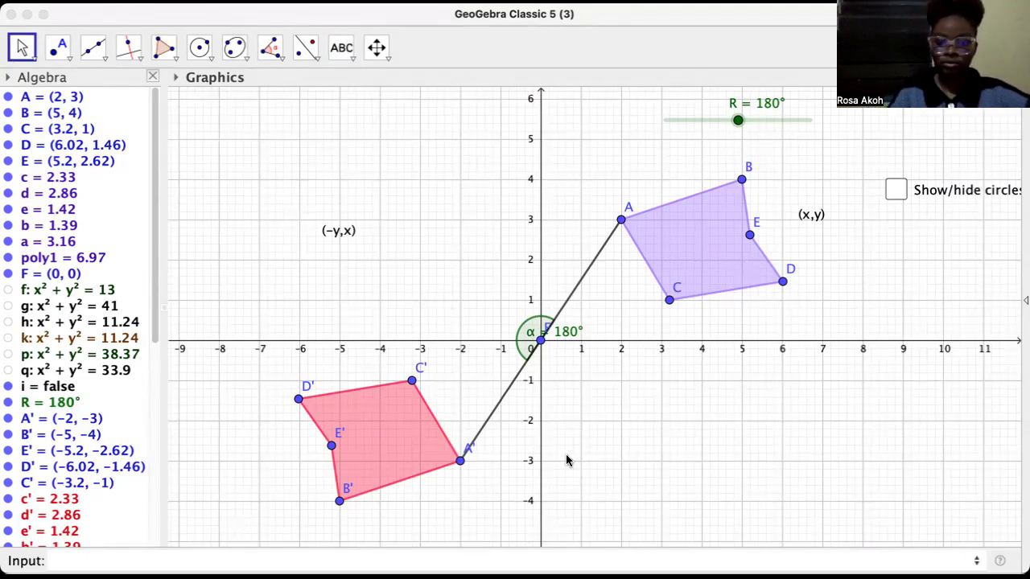
left_click(620, 435)
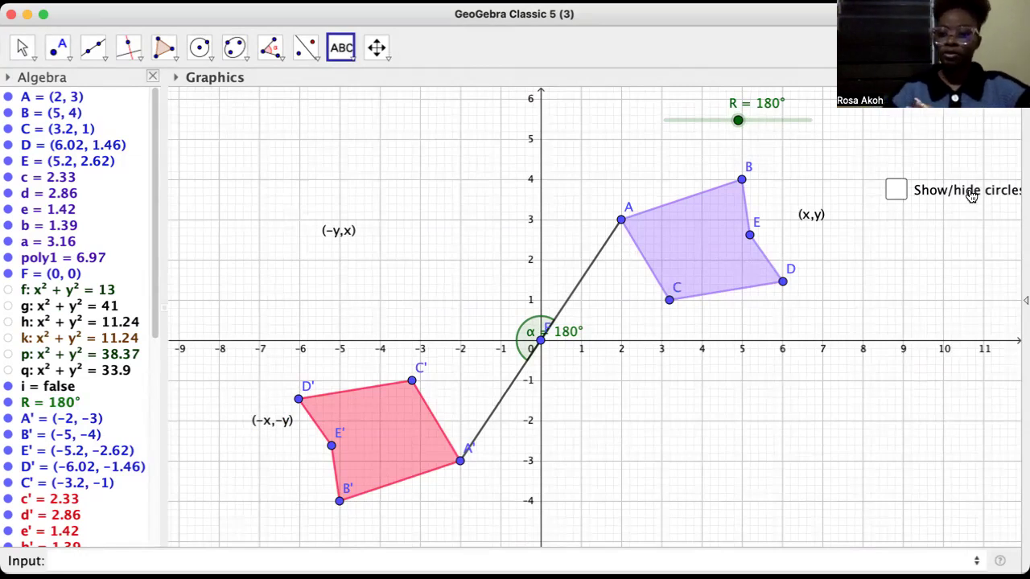
Show the concentric circles with their checkbox and turn the animation of angle slider R on again.
left_click(896, 190)
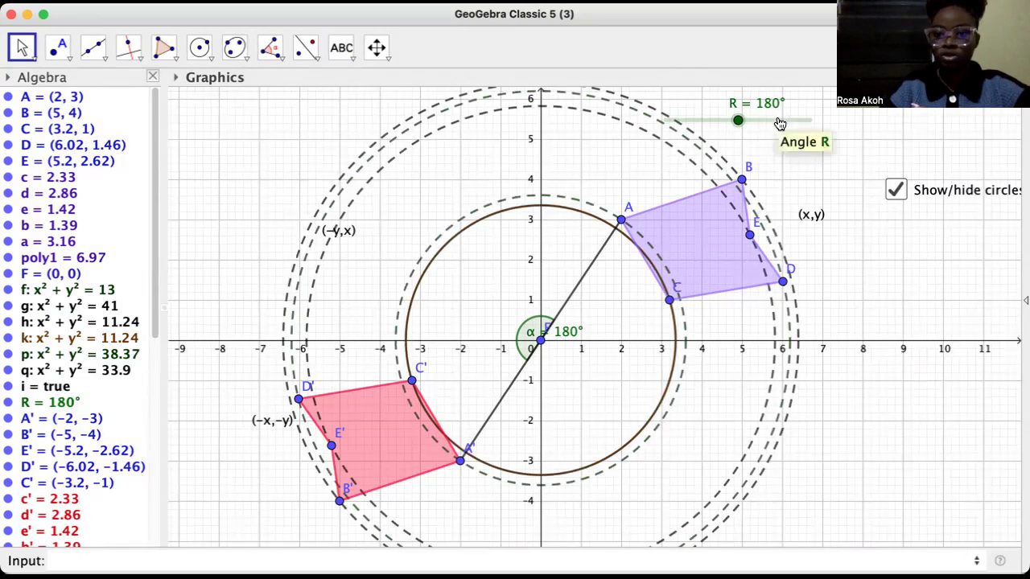
right_click(779, 121)
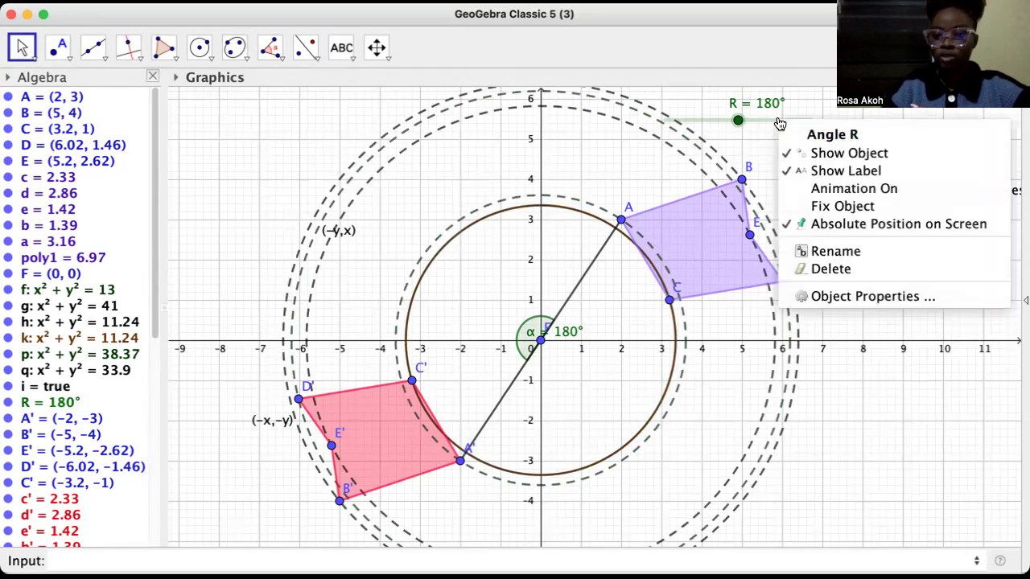
left_click(813, 190)
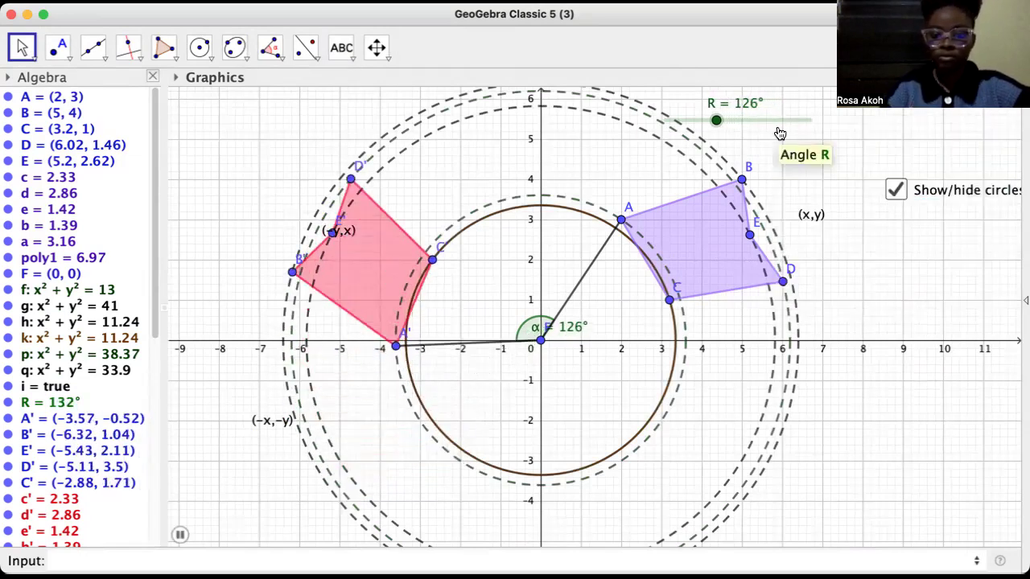